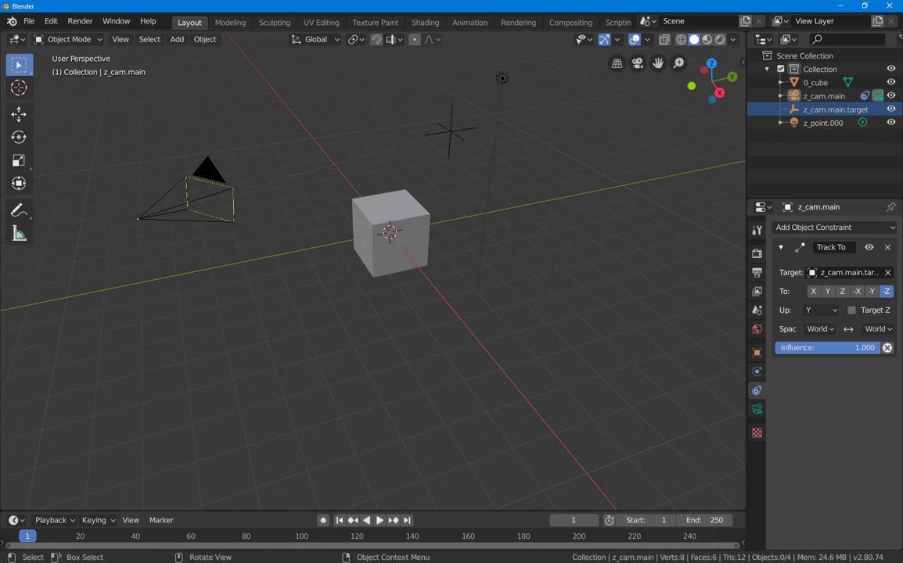
# Hide z_cam.main, z_cam.main.target and z_point.000 in the Outliner, then check and leave camera view.
pyautogui.moveTo(231, 284); pyautogui.dragTo(211, 267, button='middle')
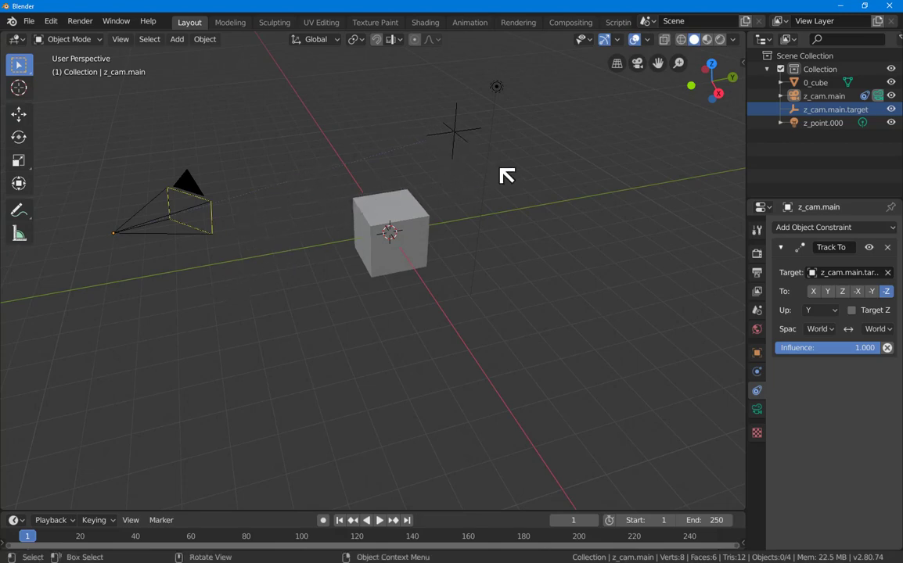
pyautogui.click(890, 96)
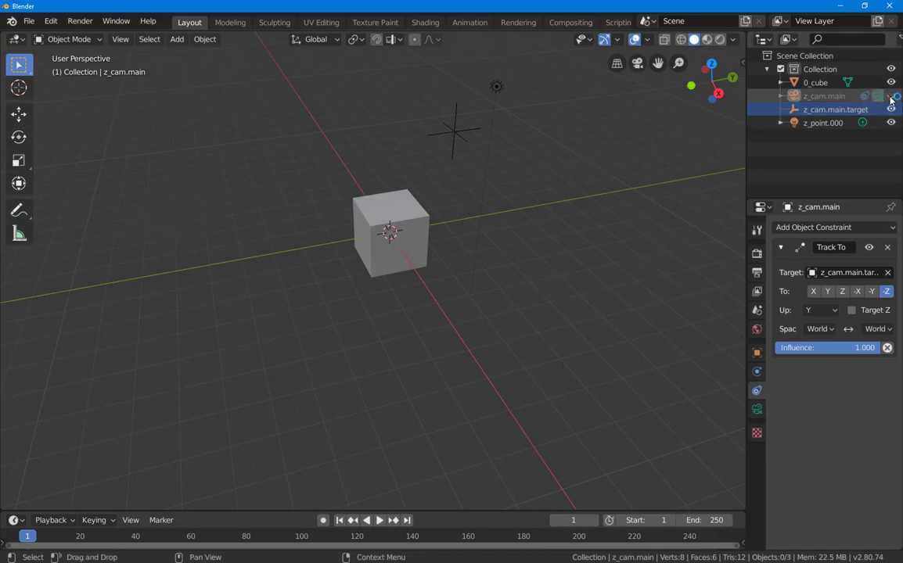
pyautogui.click(890, 109)
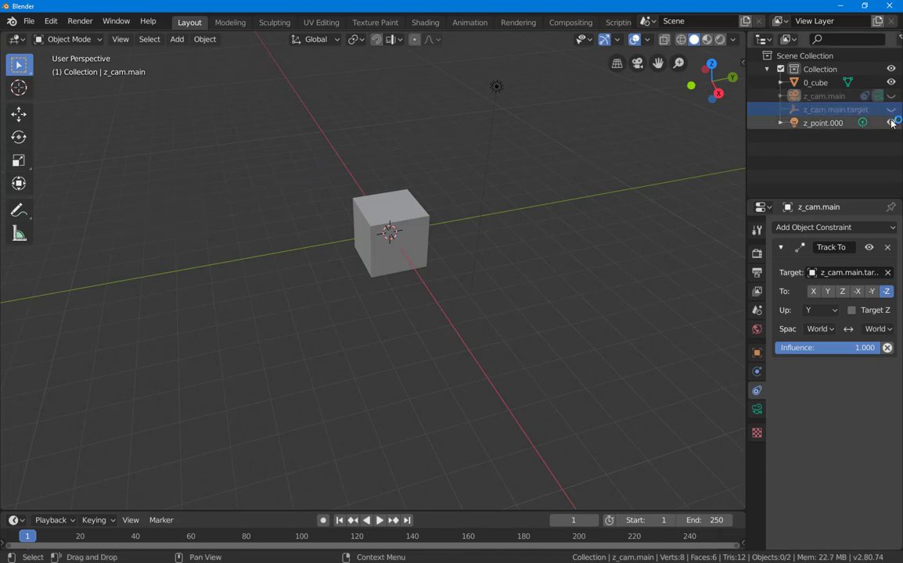
pyautogui.click(891, 123)
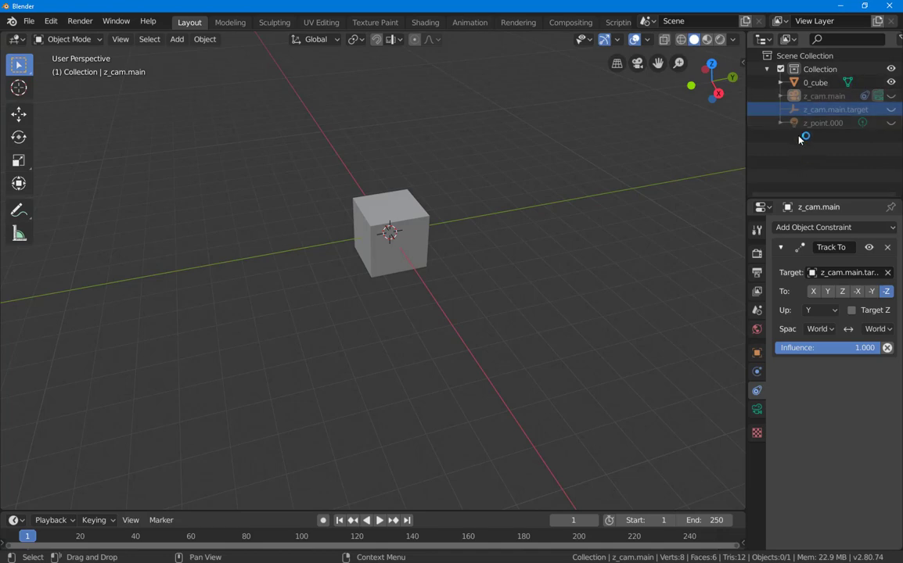
pyautogui.click(640, 65)
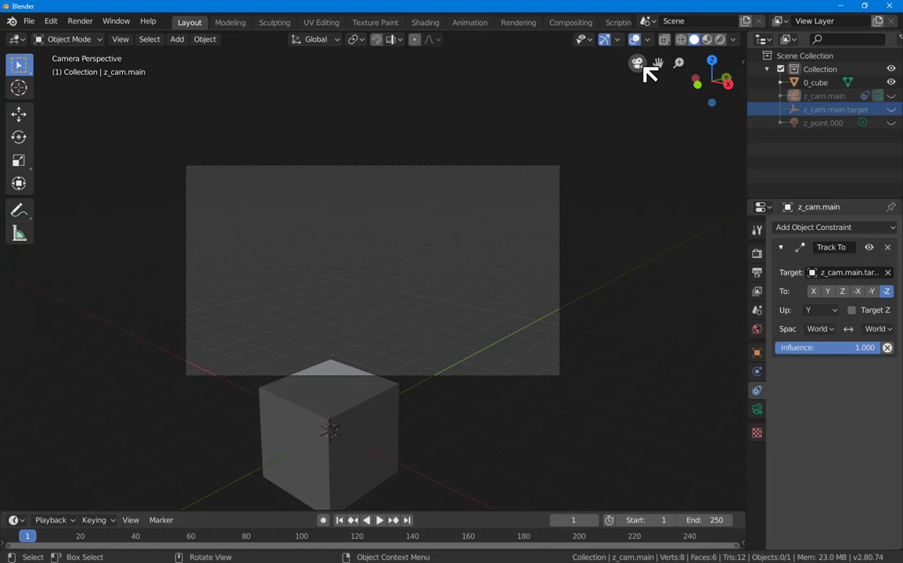
pyautogui.click(640, 65)
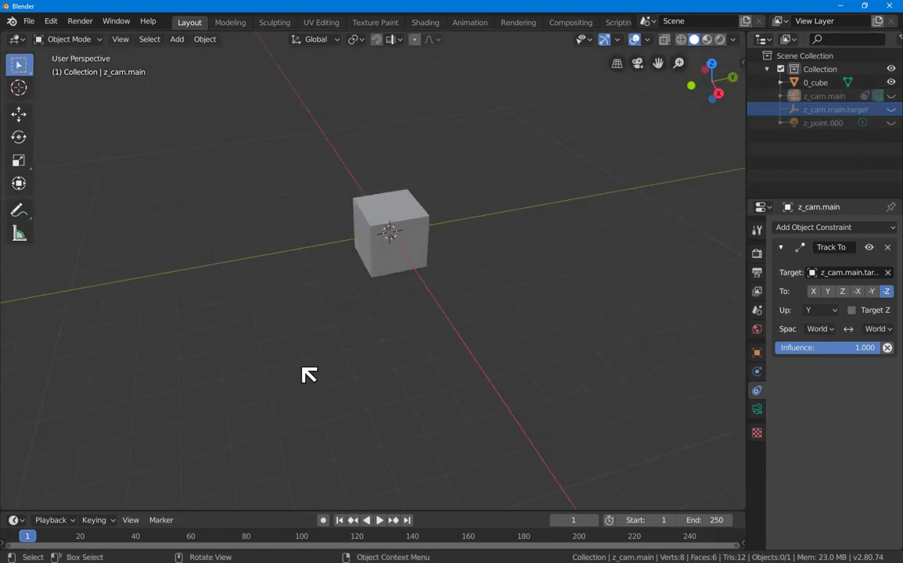
# Select 0_cube, zoom in on it and enter Edit Mode.
pyautogui.click(382, 231)
pyautogui.scroll(1, 425, 228)
pyautogui.scroll(2, 425, 227)
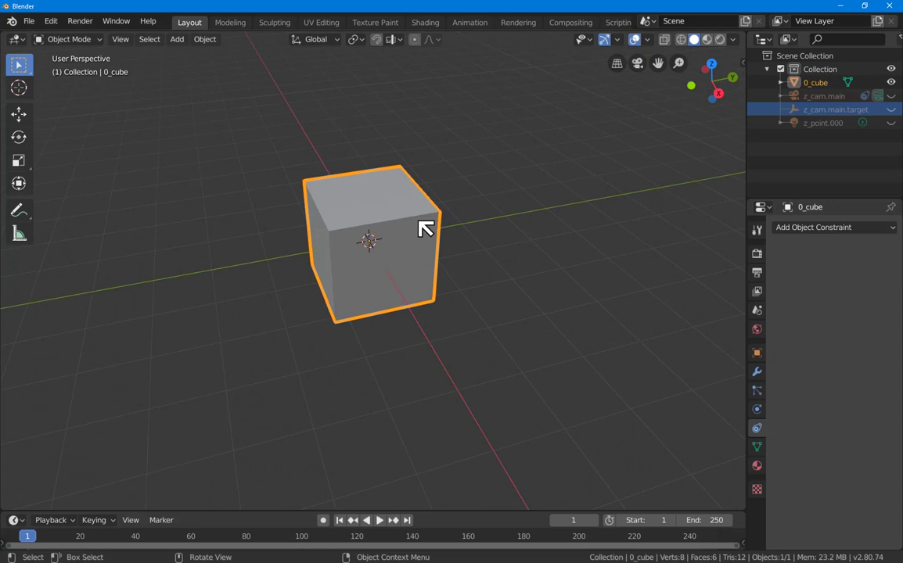
pyautogui.press('Tab')
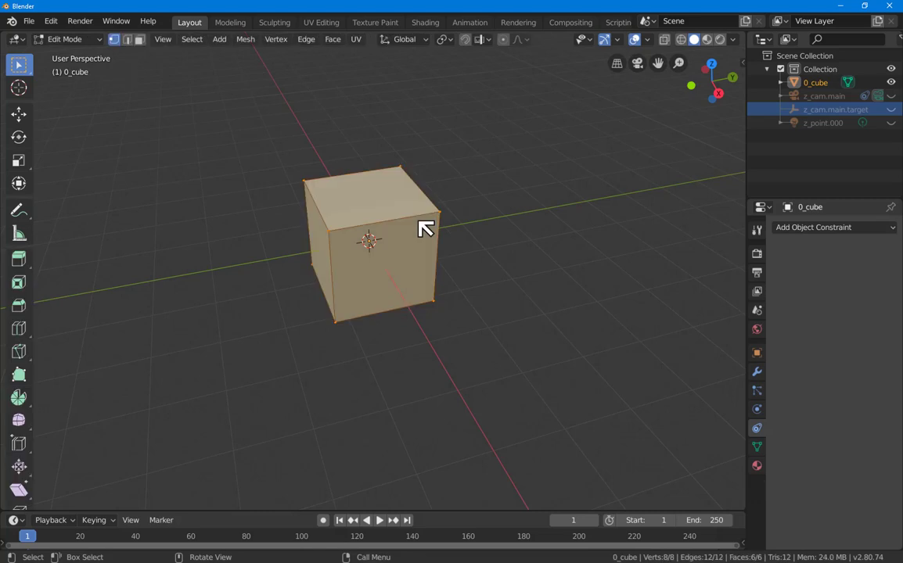
# Switch the cube between Object and Edit Mode from the mode dropdown, ending in Object Mode.
pyautogui.click(93, 49)
pyautogui.click(79, 55)
pyautogui.click(92, 47)
pyautogui.click(74, 70)
pyautogui.click(88, 47)
pyautogui.click(87, 56)
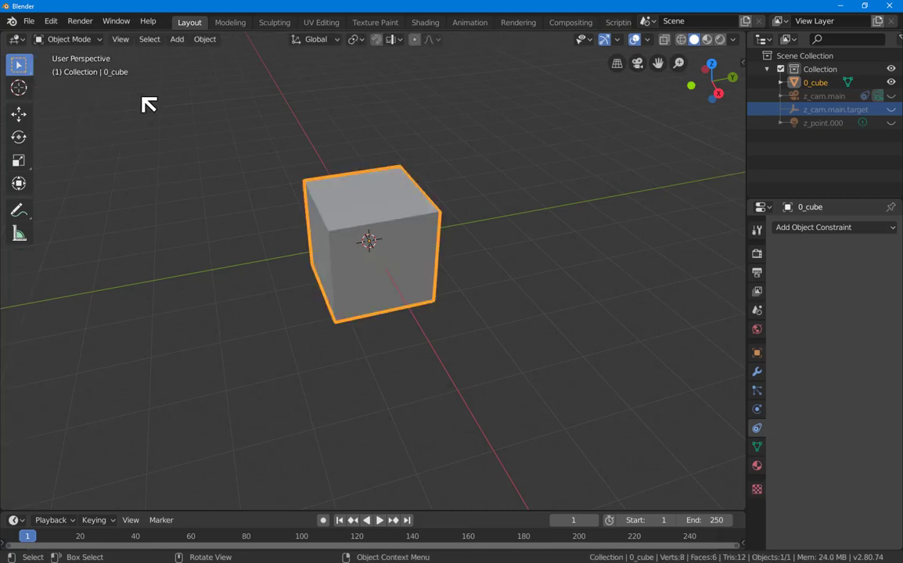
# Switch to the Modeling workspace and zoom and orbit toward the cube.
pyautogui.click(230, 23)
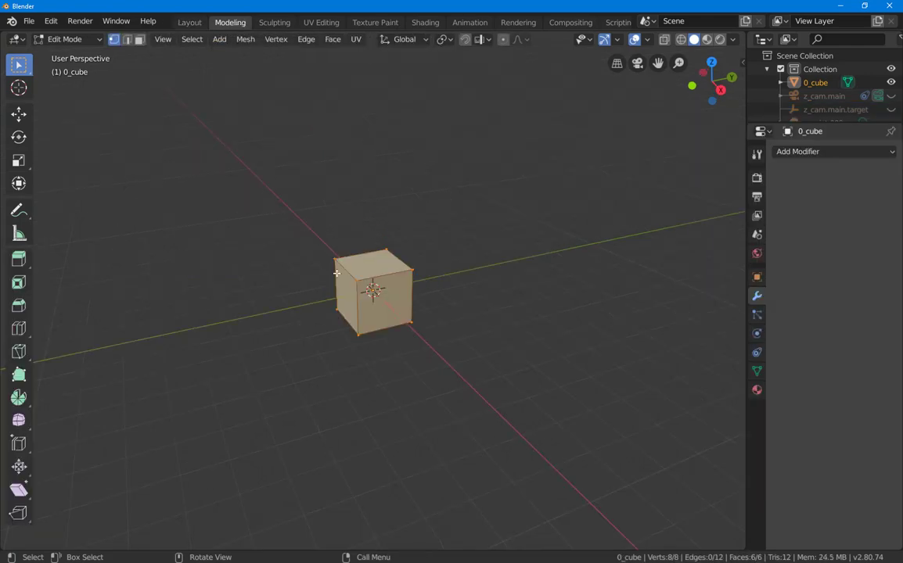
pyautogui.scroll(3, 419, 344)
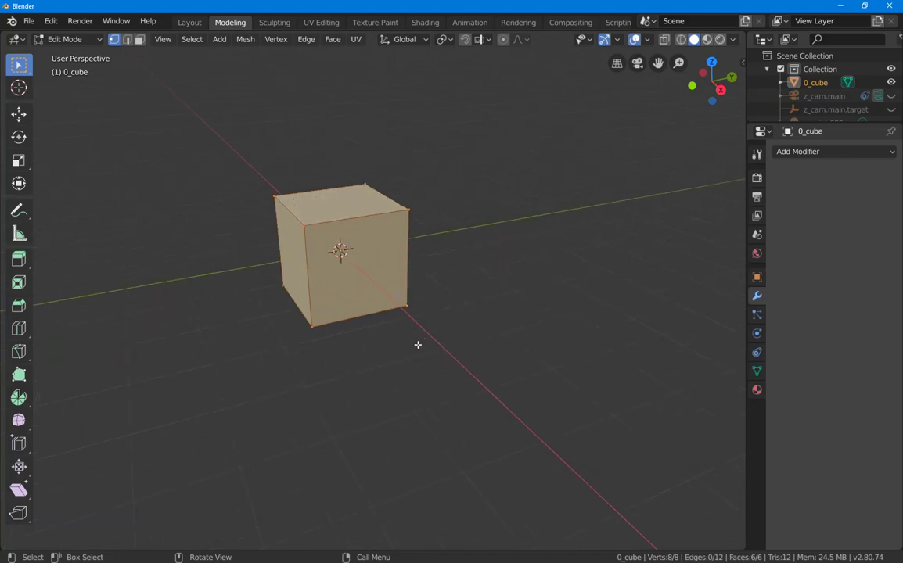
pyautogui.moveTo(383, 316); pyautogui.dragTo(381, 316, button='middle')
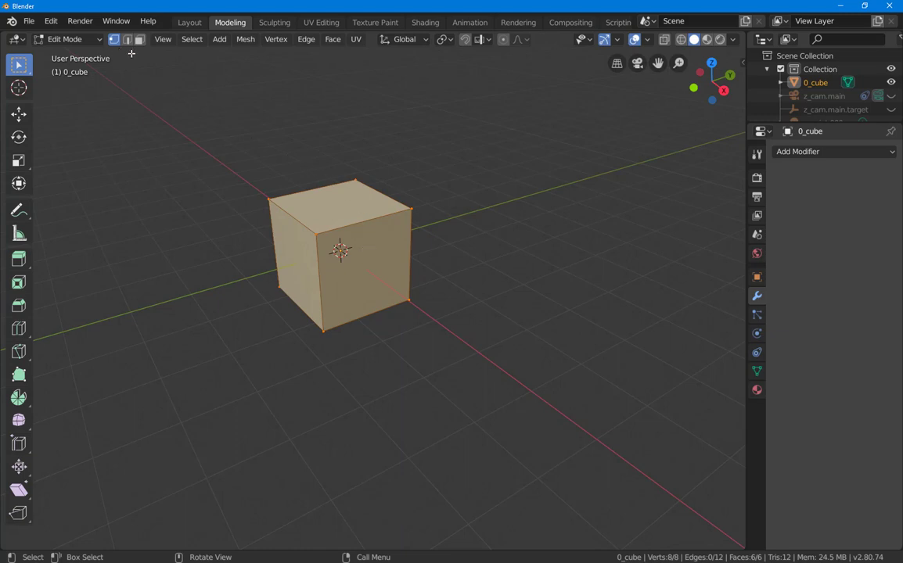
# Try the vertex, edge and face select-mode combinations, finishing on Edge Select only.
pyautogui.click(128, 40)
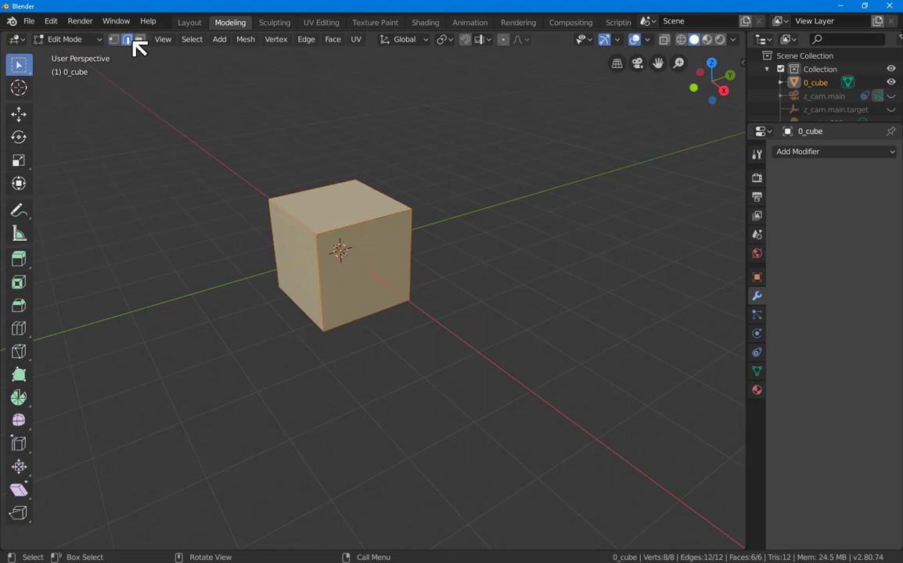
pyautogui.click(141, 40)
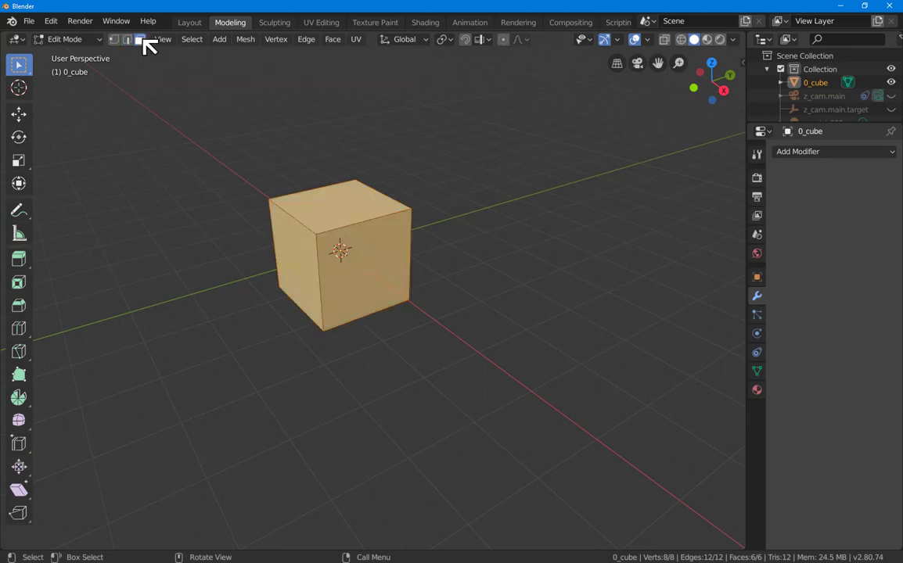
pyautogui.keyDown('shift'); pyautogui.click(127, 40); pyautogui.keyUp('shift')
pyautogui.keyDown('shift'); pyautogui.click(114, 39); pyautogui.keyUp('shift')
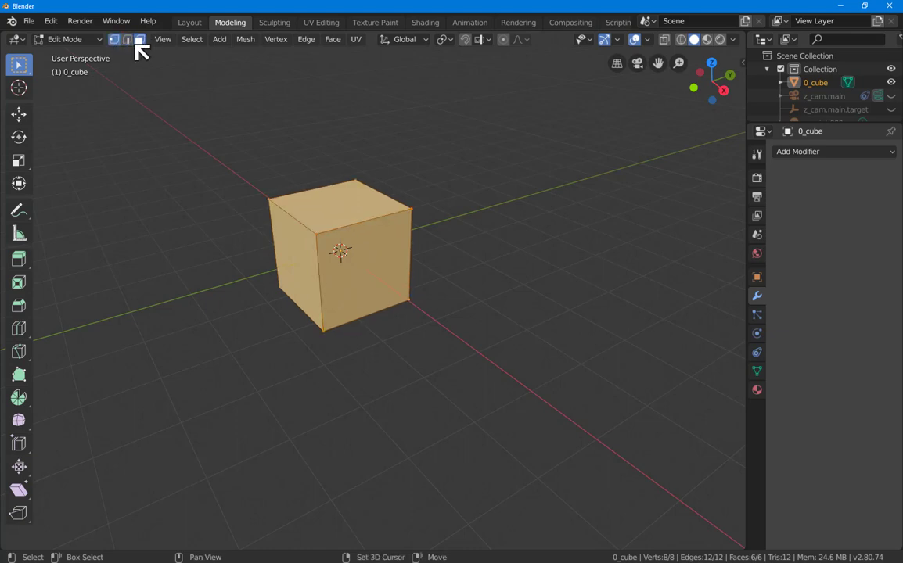
pyautogui.click(115, 41)
pyautogui.keyDown('shift'); pyautogui.click(141, 40); pyautogui.keyUp('shift')
pyautogui.keyDown('shift'); pyautogui.click(127, 40); pyautogui.keyUp('shift')
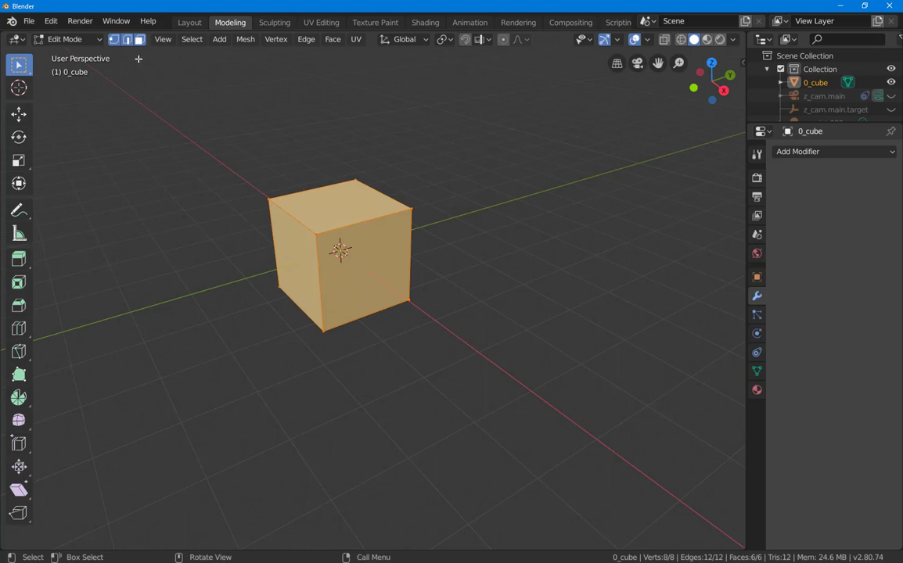
pyautogui.click(128, 40)
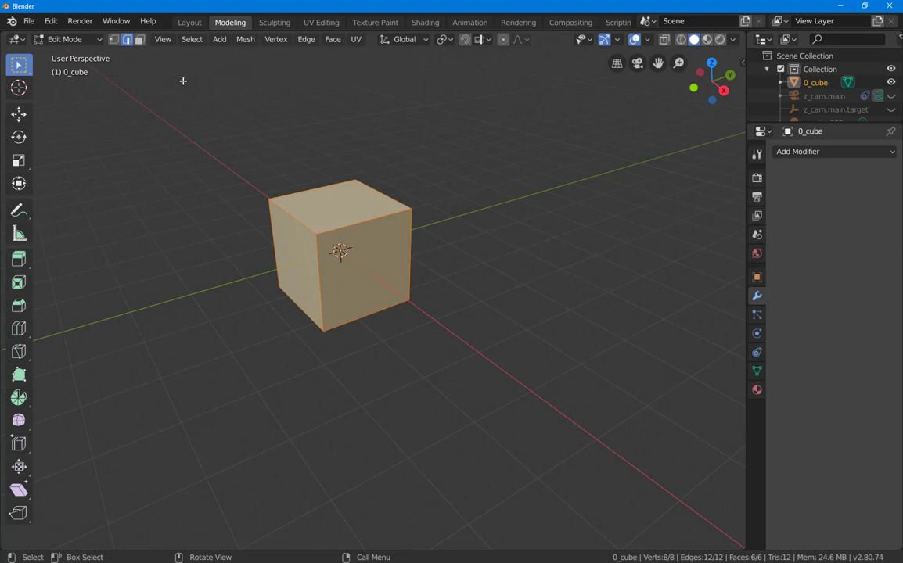
# Add a centred edge loop around the cube's middle with a slide of 0.
pyautogui.click(139, 41)
pyautogui.press('2')
pyautogui.press('ctrl')
pyautogui.hotkey('ctrl', 'r')
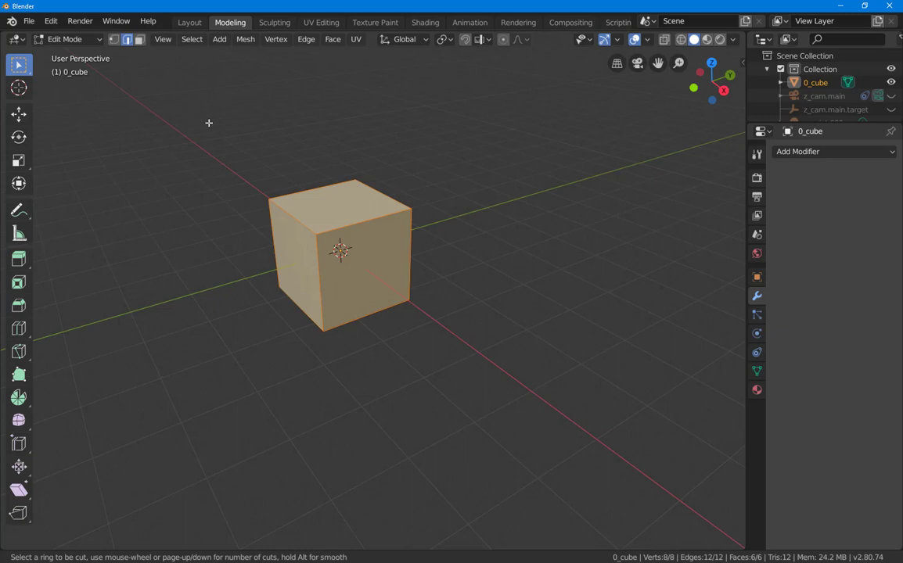
pyautogui.click(380, 191)
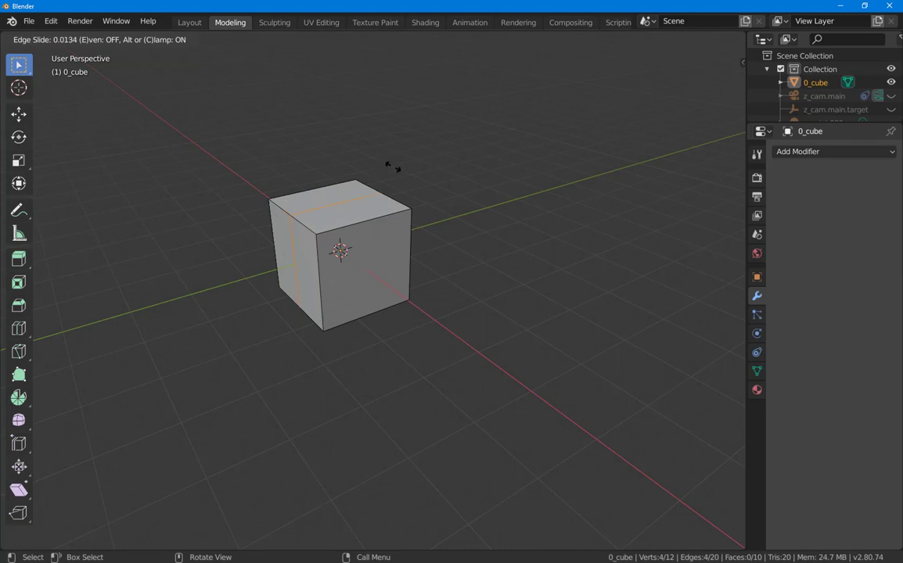
pyautogui.write('0')
pyautogui.press('Return')
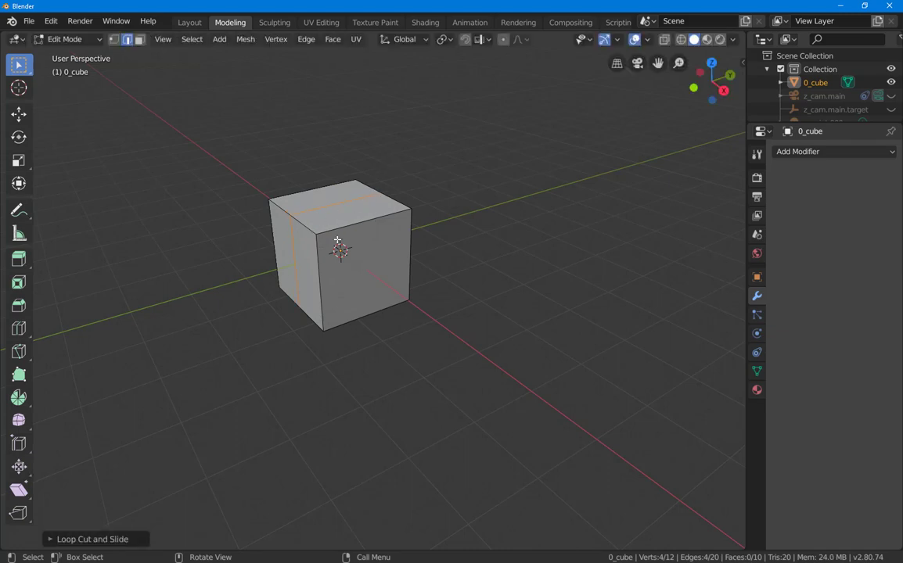
pyautogui.scroll(2, 295, 195)
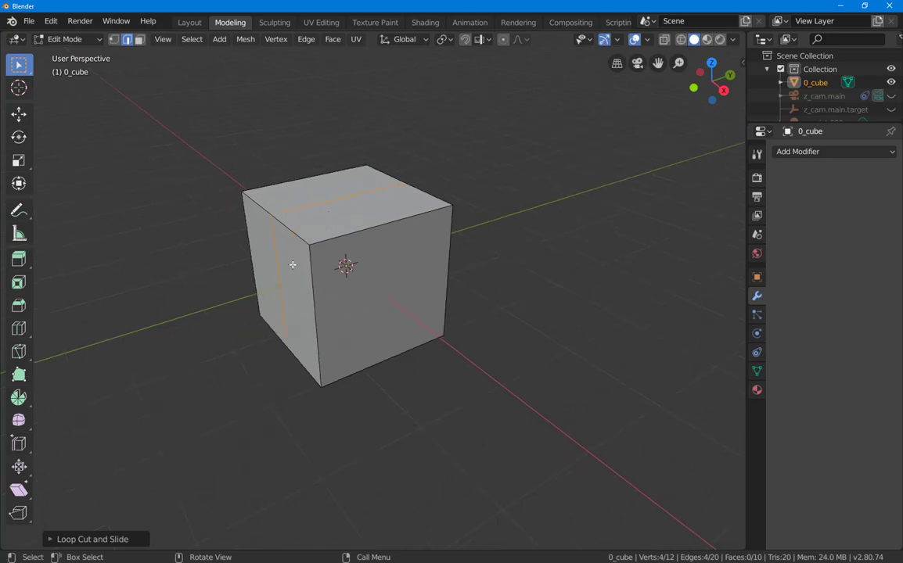
# In the Loop Cut and Slide panel, keep one cut with Smoothness and Factor 0.
pyautogui.click(51, 540)
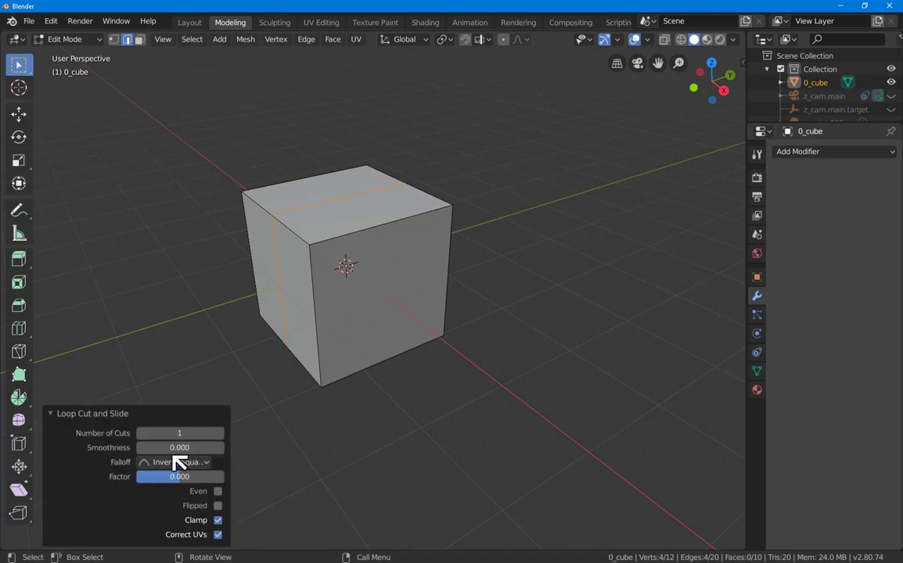
pyautogui.moveTo(177, 433)
pyautogui.mouseDown()
pyautogui.moveTo(235, 433)
pyautogui.moveTo(176, 433)
pyautogui.moveTo(205, 447)
pyautogui.moveTo(178, 447)
pyautogui.mouseUp()
pyautogui.click(221, 447)
pyautogui.moveTo(185, 476)
pyautogui.mouseDown()
pyautogui.moveTo(207, 476)
pyautogui.moveTo(160, 476)
pyautogui.moveTo(226, 477)
pyautogui.moveTo(138, 477)
pyautogui.moveTo(194, 477)
pyautogui.mouseUp()
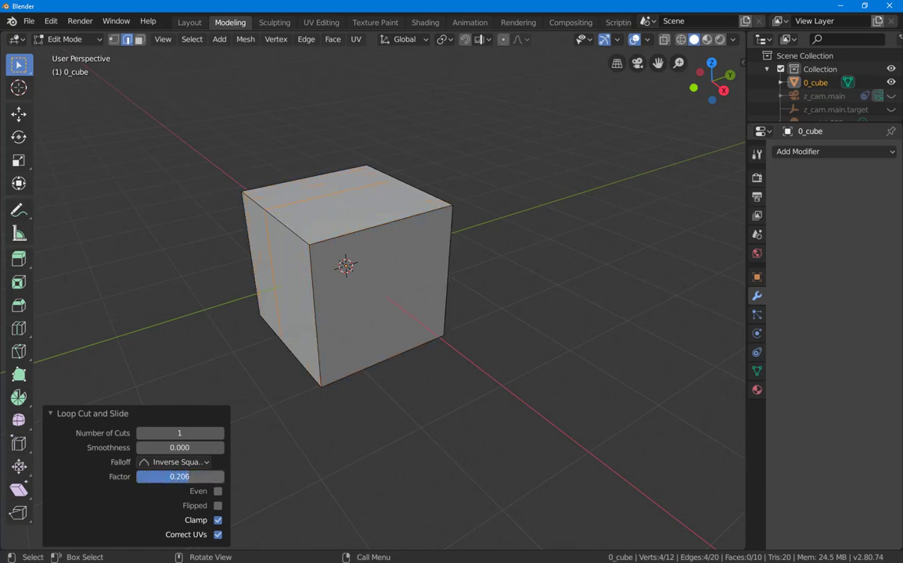
pyautogui.click(194, 477)
pyautogui.write('0')
pyautogui.press('Return')
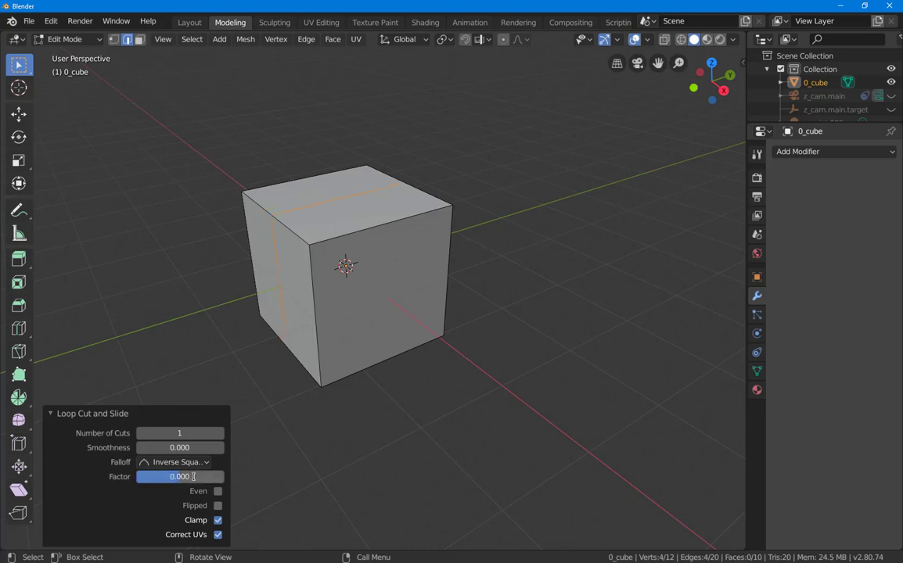
# Select the top loop edge and raise it 0.748 m along Z into a roof ridge.
pyautogui.click(294, 430)
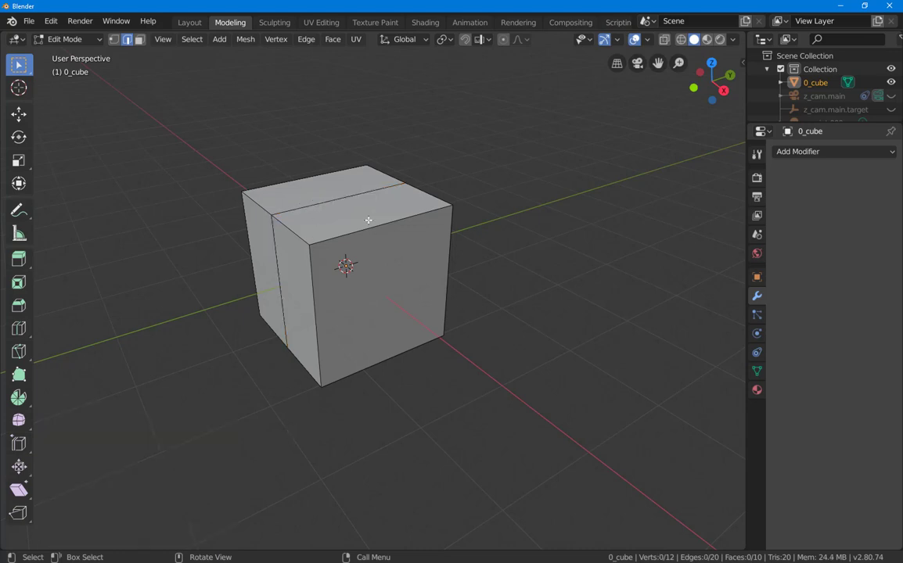
pyautogui.click(342, 196)
pyautogui.press('g')
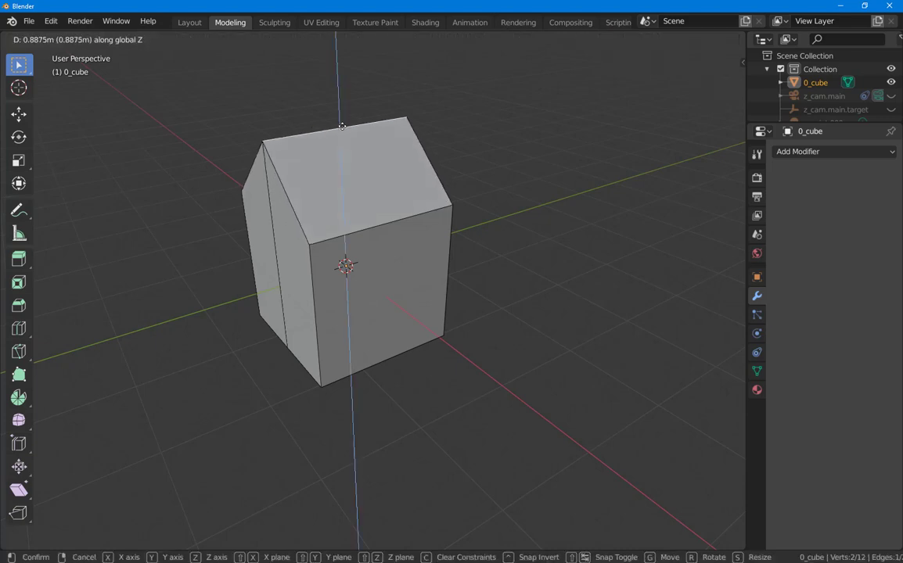
pyautogui.click(342, 126)
pyautogui.moveTo(520, 262); pyautogui.dragTo(298, 305, button='middle')
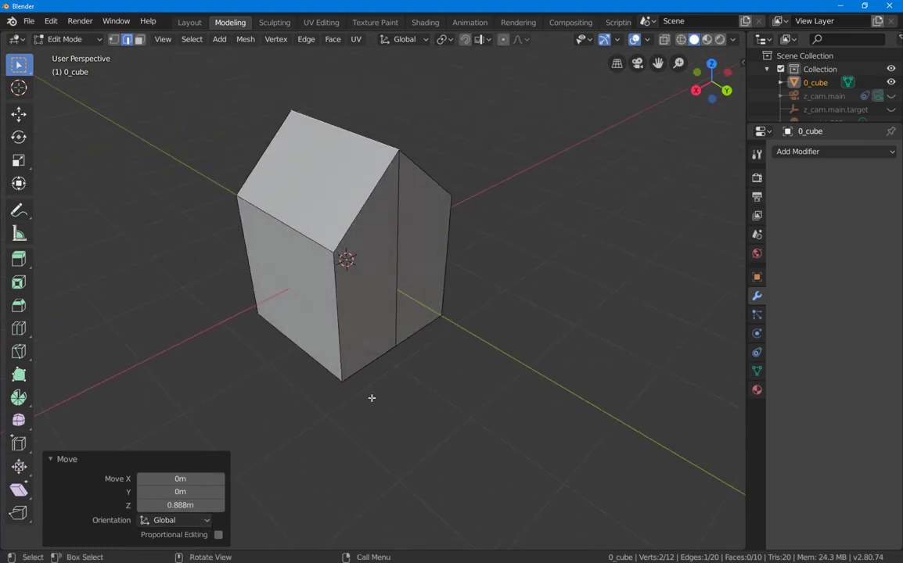
pyautogui.moveTo(180, 505)
pyautogui.mouseDown()
pyautogui.moveTo(205, 504)
pyautogui.moveTo(189, 504)
pyautogui.mouseUp()
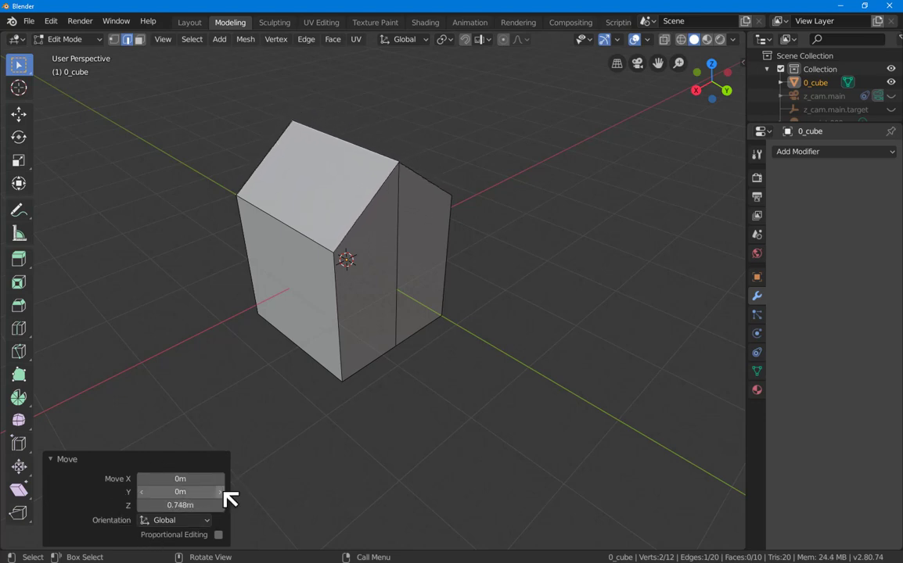
pyautogui.click(389, 288)
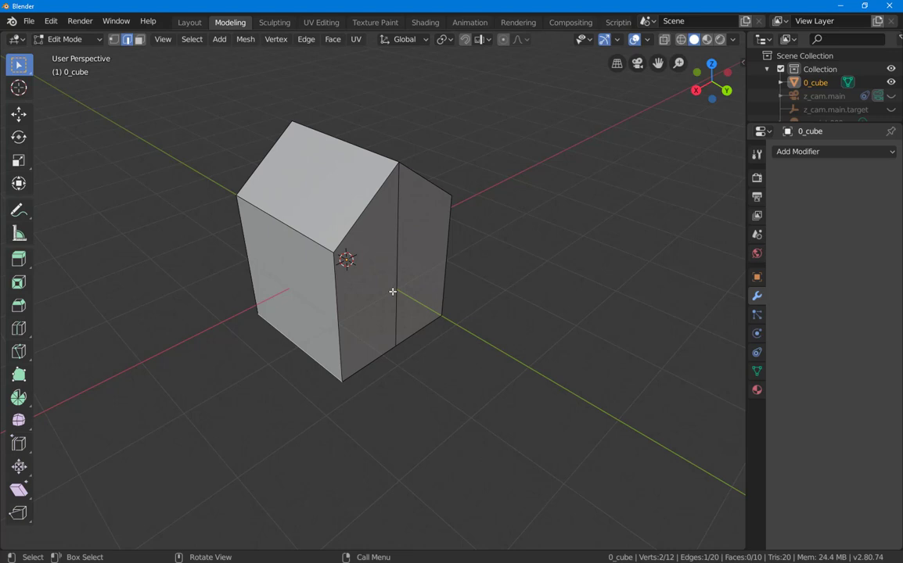
pyautogui.press('ctrl')
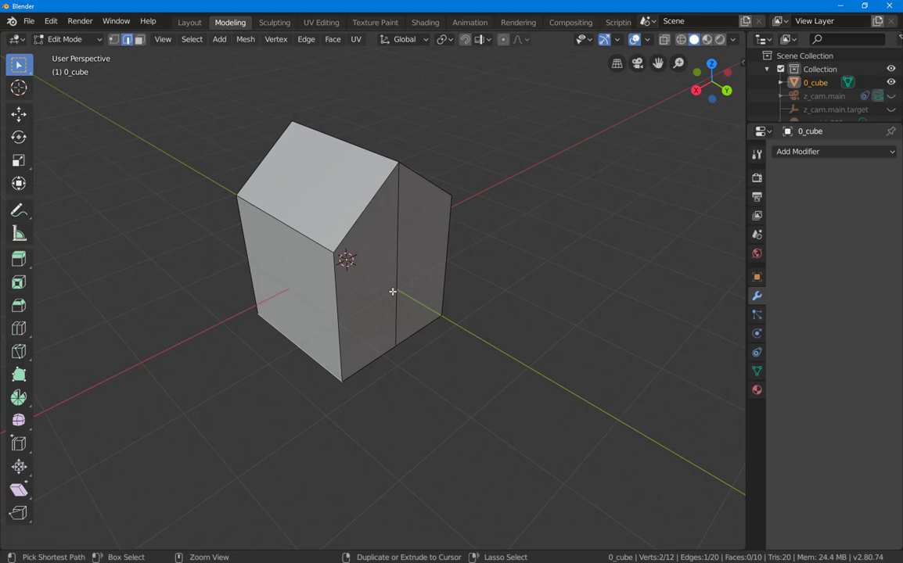
pyautogui.hotkey('ctrl', 'r')
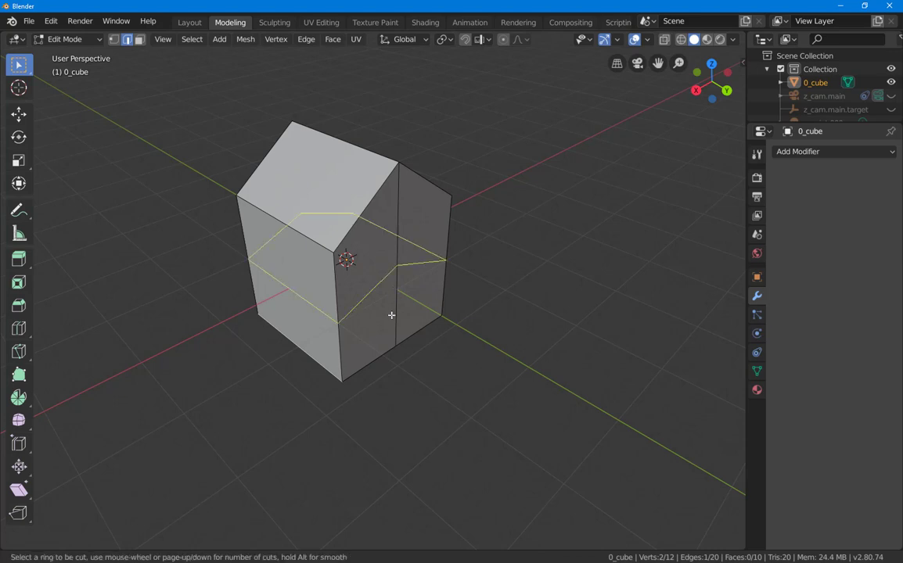
pyautogui.click(394, 308)
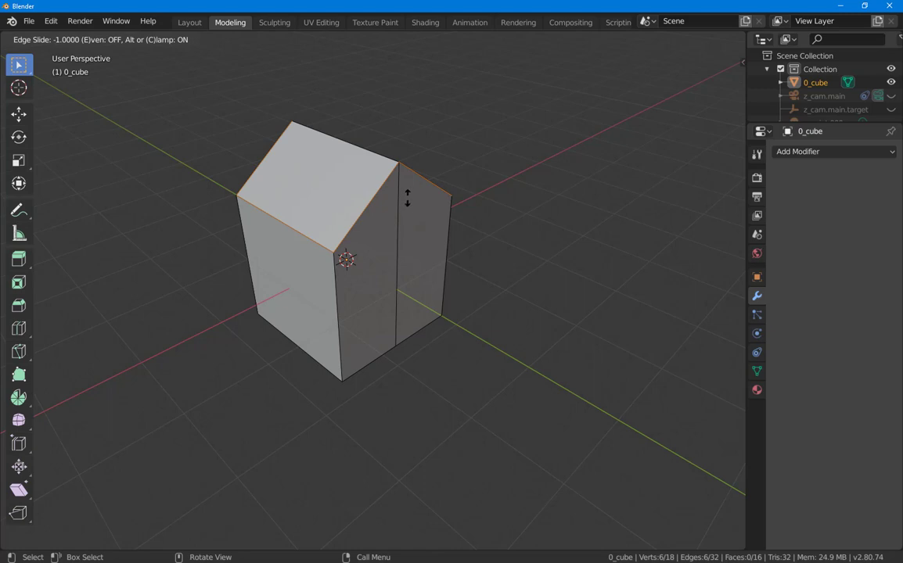
pyautogui.click(407, 198)
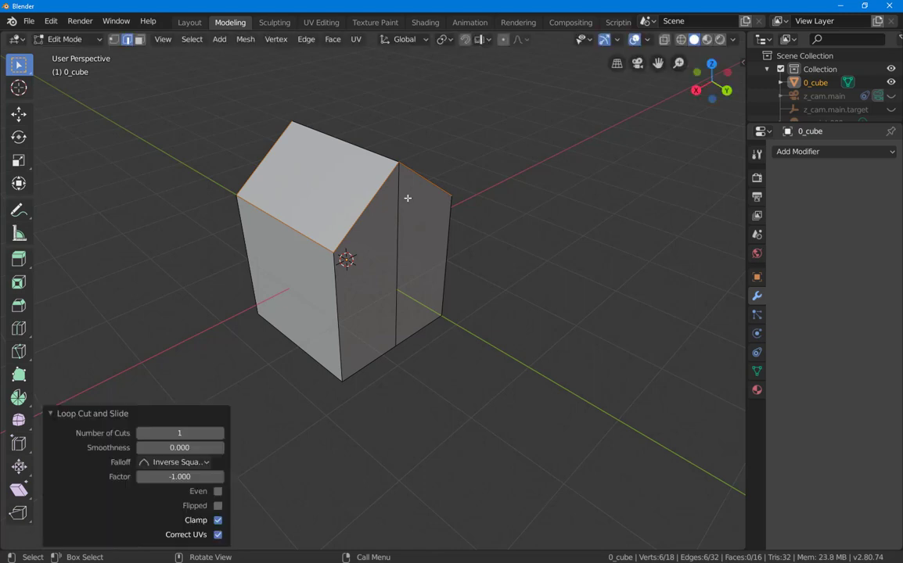
pyautogui.press('g')
pyautogui.press('z')
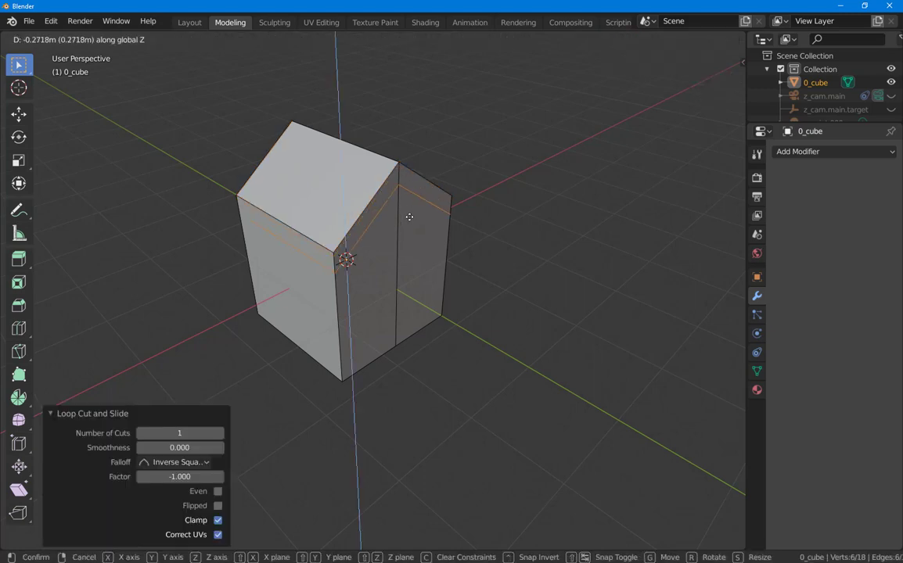
pyautogui.click(411, 208)
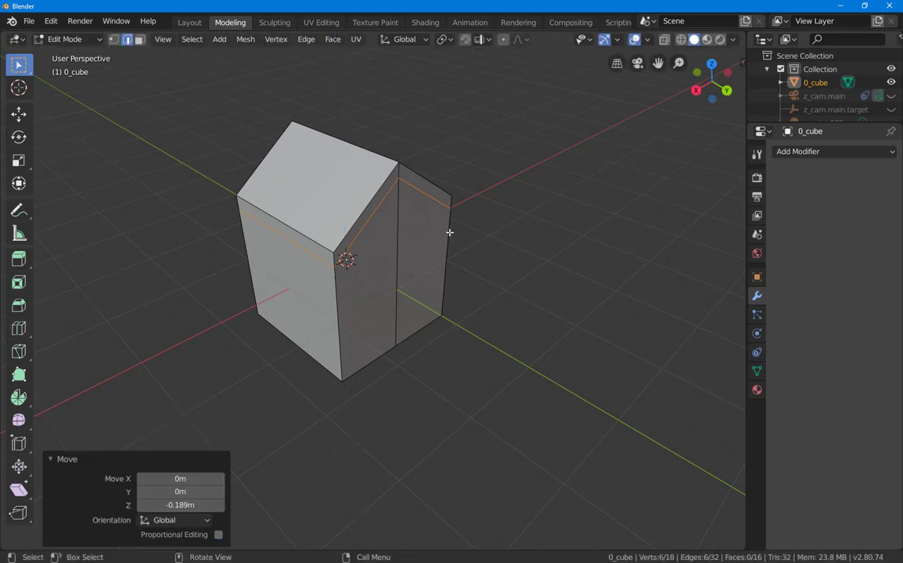
pyautogui.hotkey('ctrl', 'z')
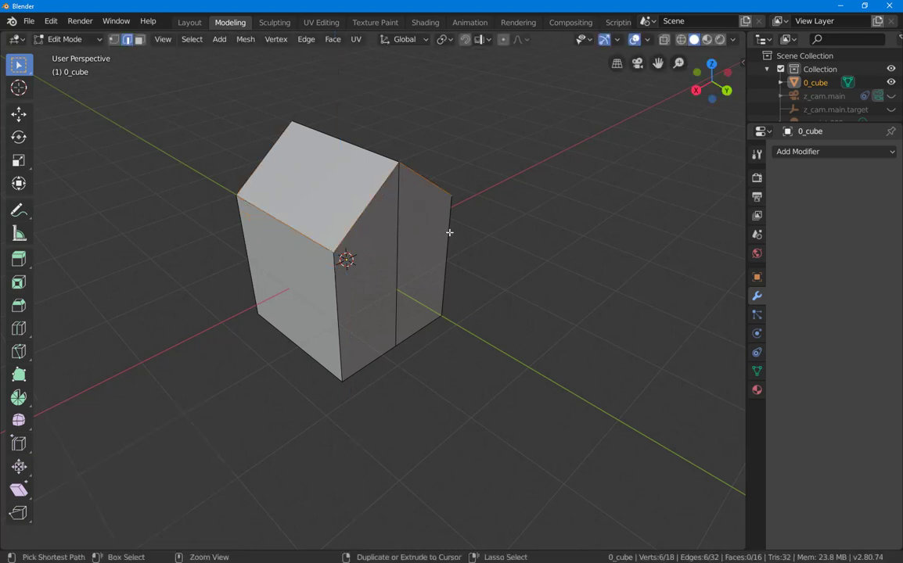
pyautogui.hotkey('ctrl', 'z')
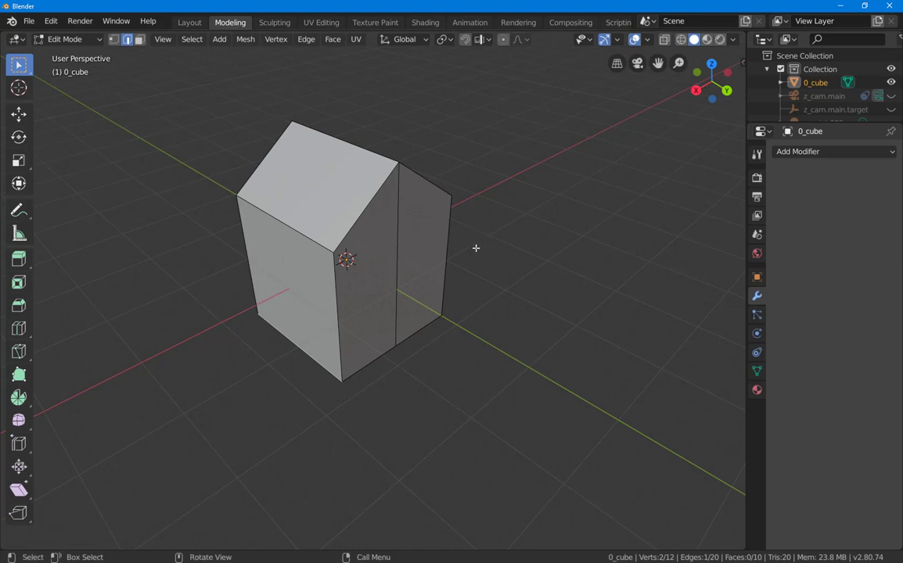
# Add a loop cut with Even and Flipped enabled, sliding it just below the roof edges.
pyautogui.hotkey('ctrl', 'r')
pyautogui.click(466, 252)
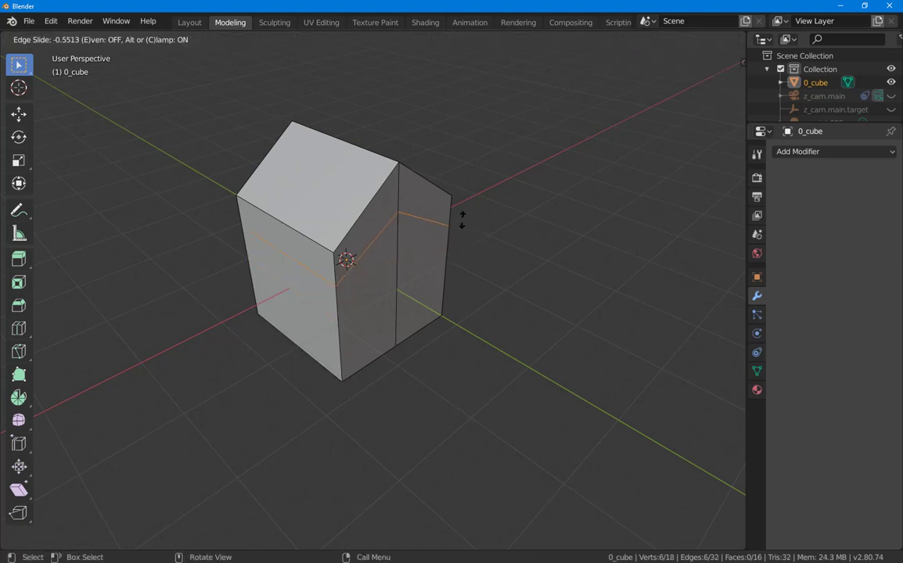
pyautogui.click(462, 216)
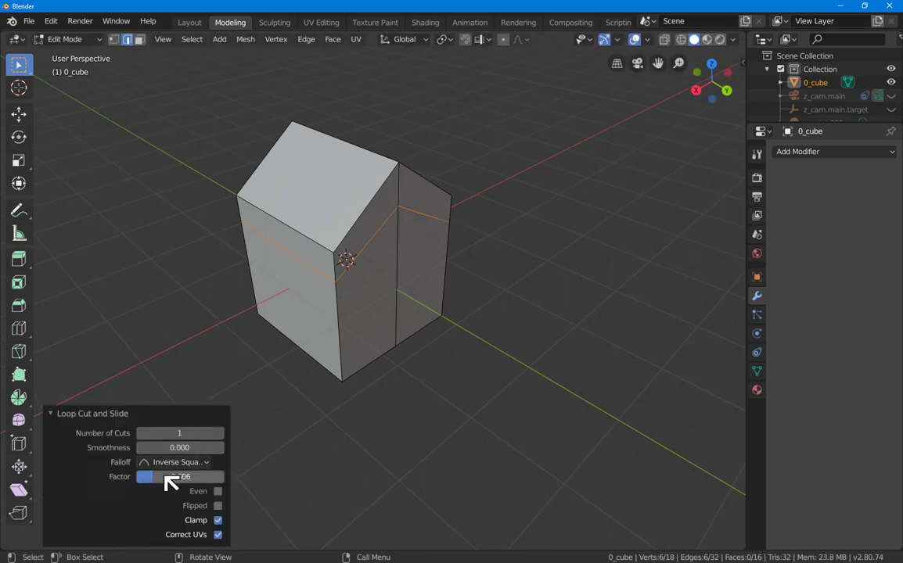
pyautogui.click(218, 491)
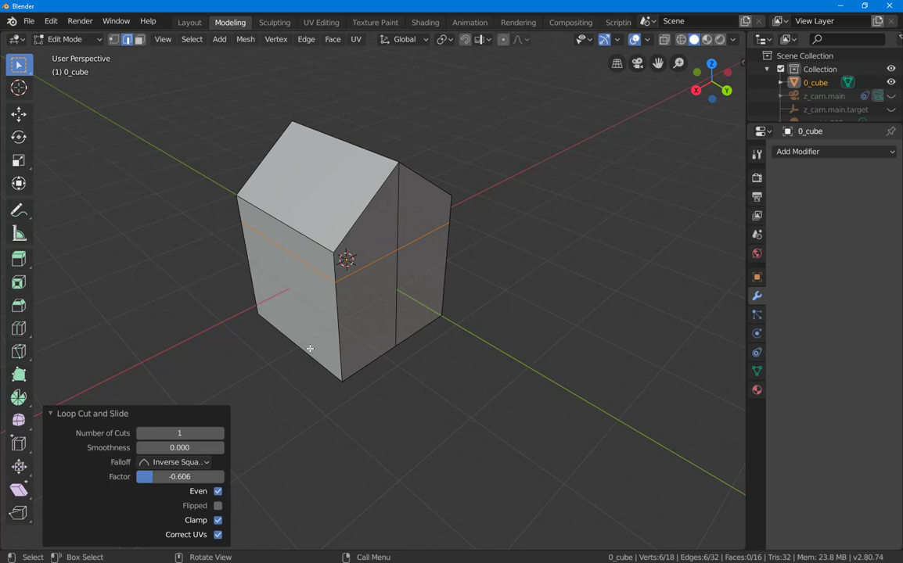
pyautogui.moveTo(164, 479)
pyautogui.mouseDown()
pyautogui.moveTo(213, 476)
pyautogui.moveTo(139, 476)
pyautogui.moveTo(192, 476)
pyautogui.moveTo(178, 479)
pyautogui.mouseUp()
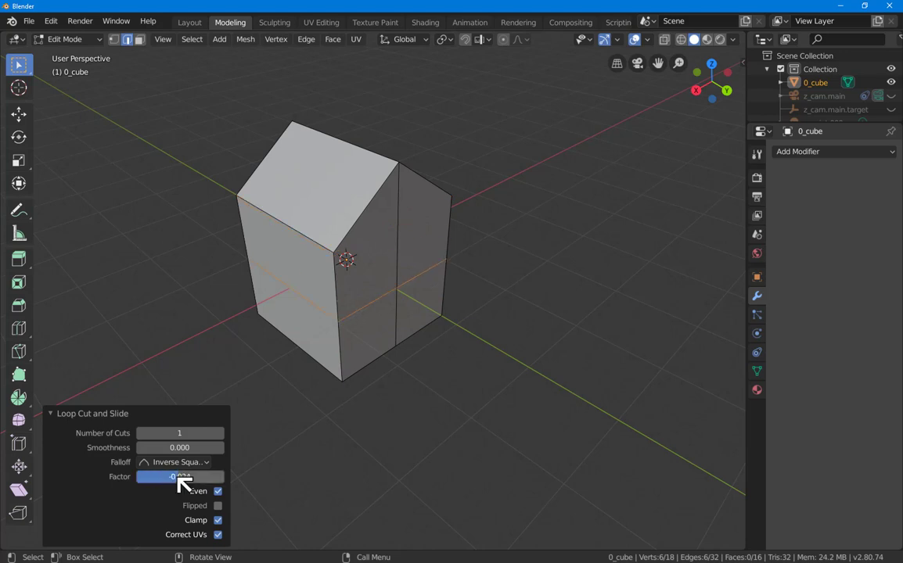
pyautogui.click(218, 505)
pyautogui.moveTo(185, 476); pyautogui.dragTo(145, 476)
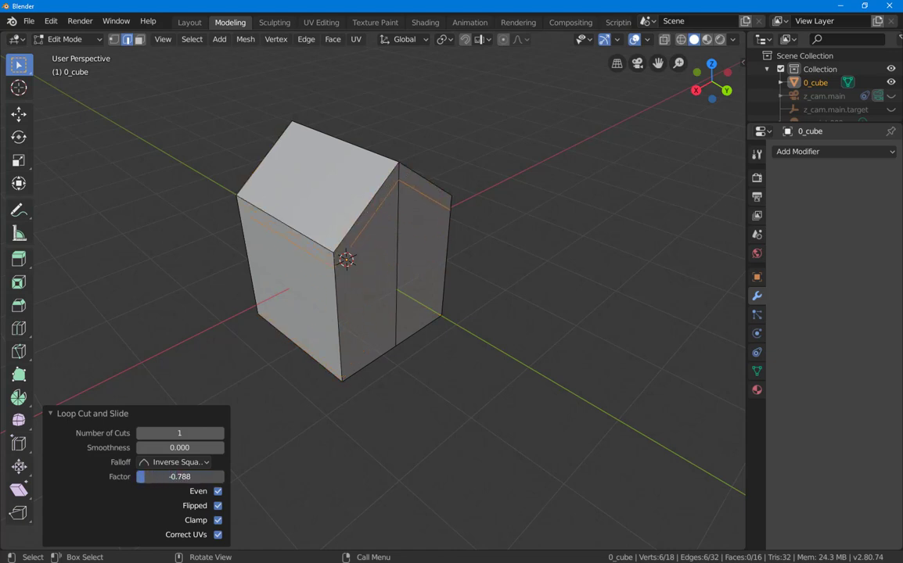
pyautogui.click(308, 467)
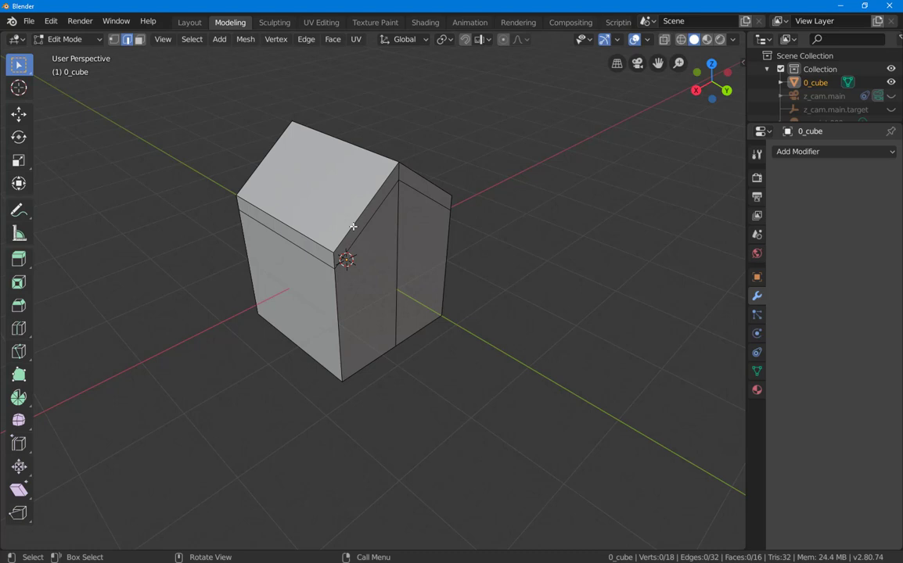
# In face mode, extrude the two sloped roof-edge strips 0.2 m outward.
pyautogui.press('3')
pyautogui.click(370, 211)
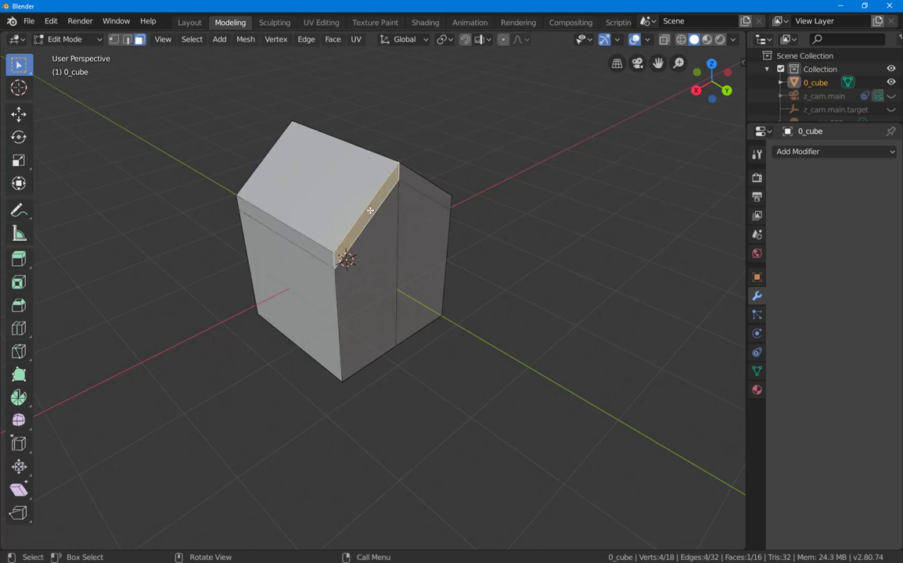
pyautogui.keyDown('shift'); pyautogui.click(418, 185); pyautogui.keyUp('shift')
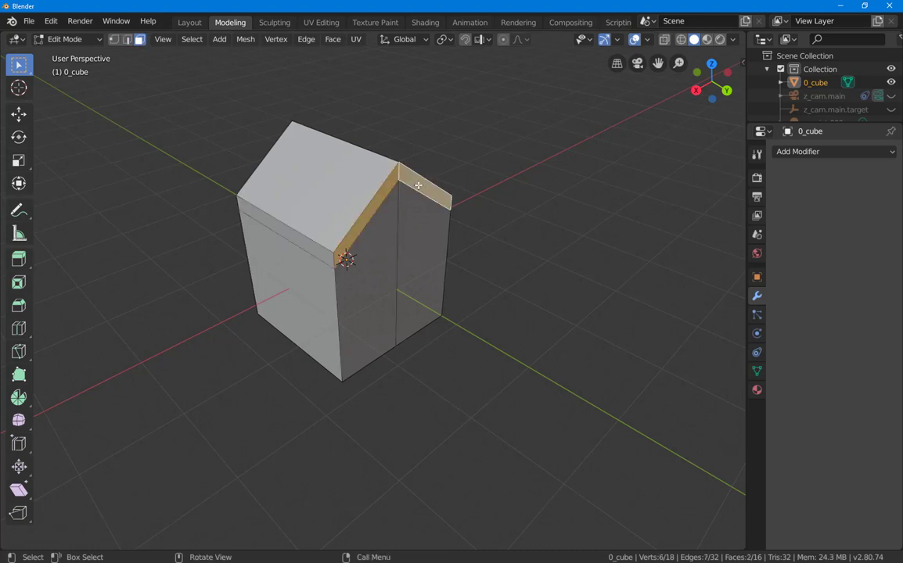
pyautogui.press('e')
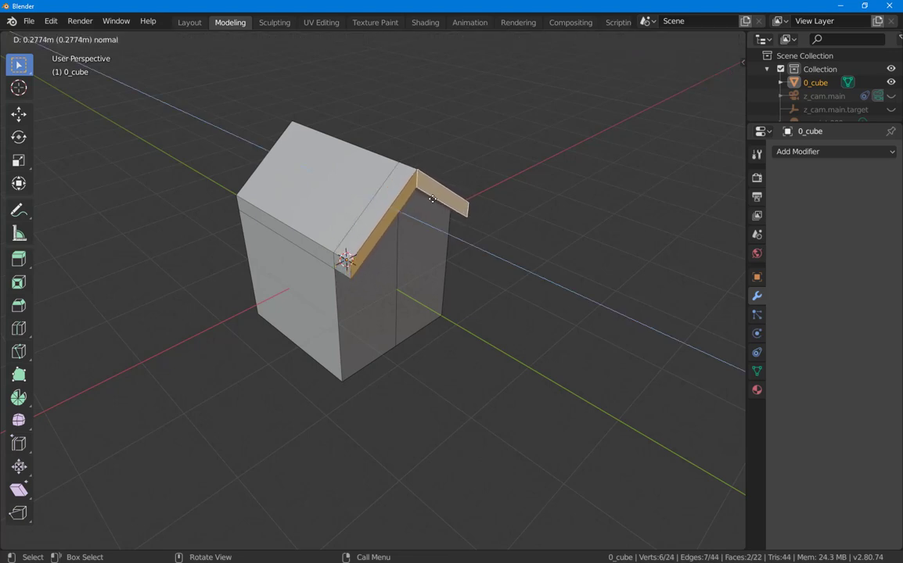
pyautogui.write('-')
pyautogui.press('BackSpace')
pyautogui.write('.2')
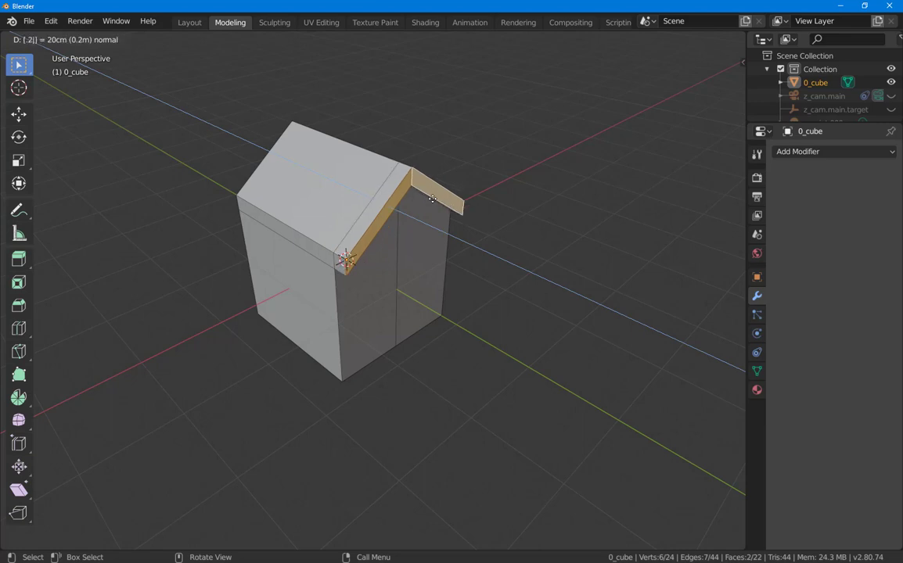
pyautogui.press('Return')
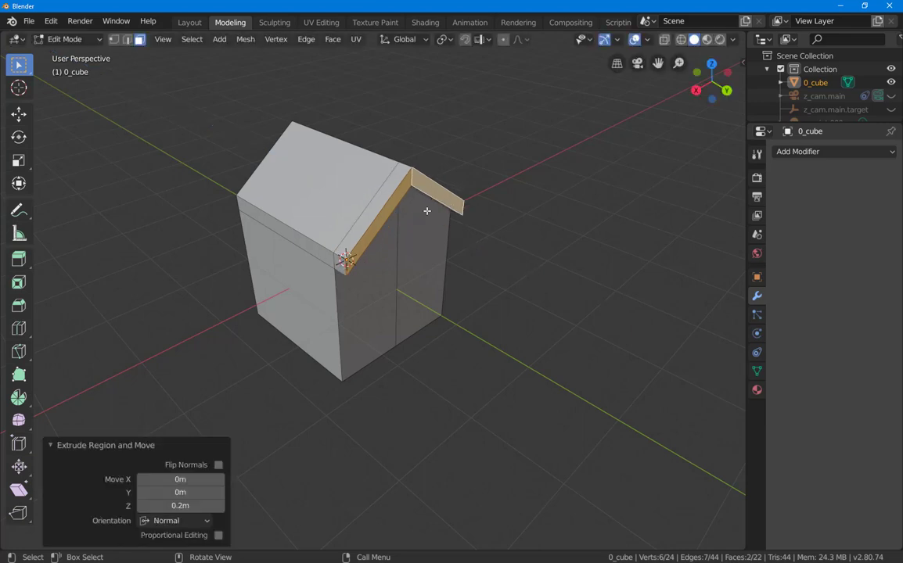
pyautogui.moveTo(186, 287); pyautogui.dragTo(514, 336, button='middle')
pyautogui.scroll(-2, 459, 342)
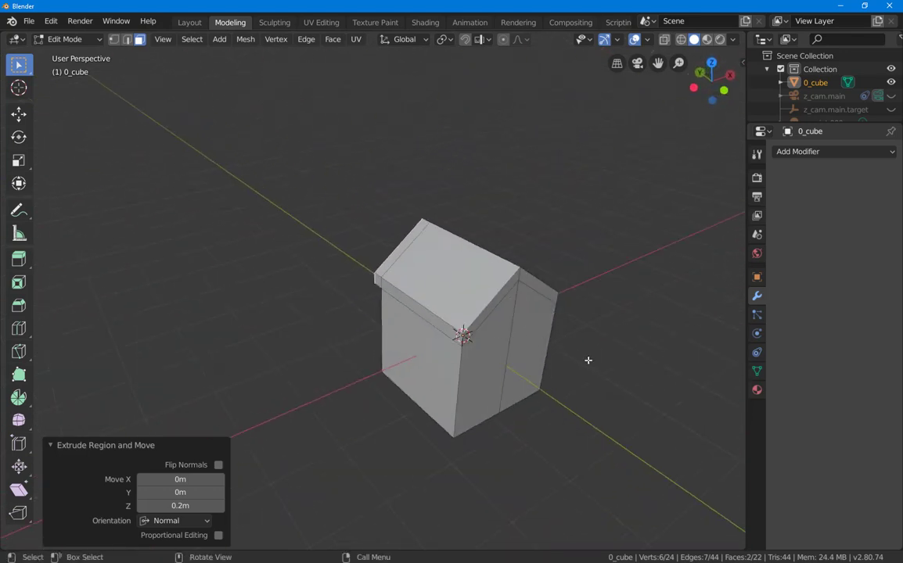
pyautogui.scroll(1, 587, 336)
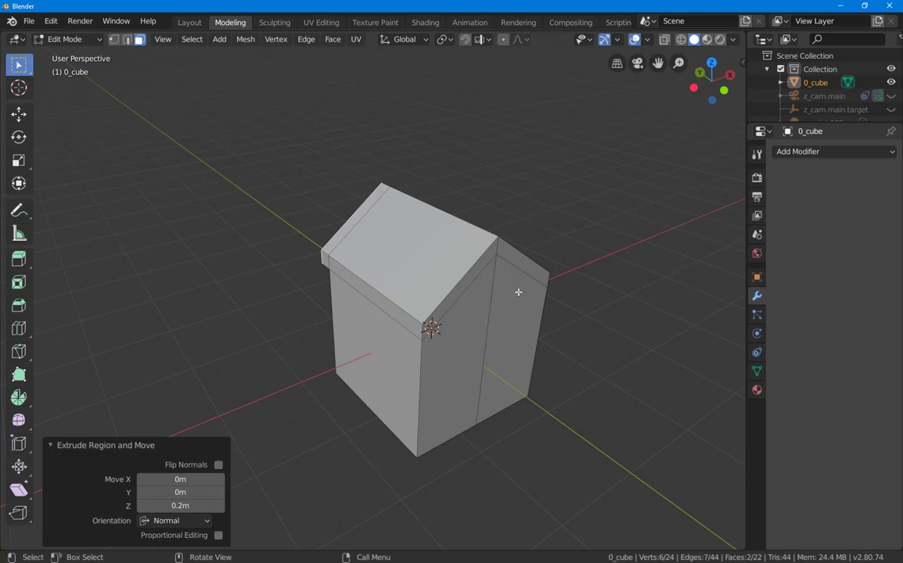
# Select the right roof-edge strip and its end face and extrude them 0.2 m.
pyautogui.click(472, 273)
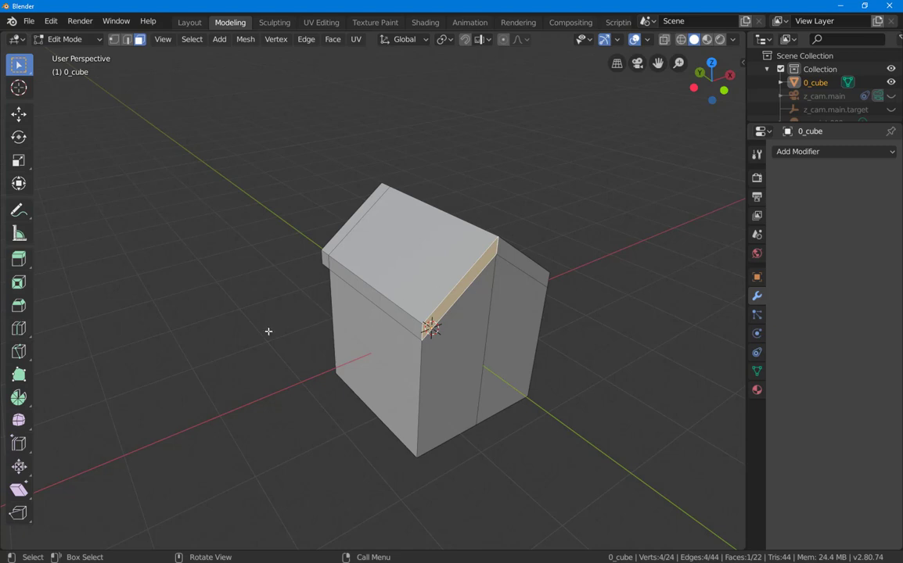
pyautogui.moveTo(268, 332)
pyautogui.mouseDown(button='middle')
pyautogui.moveTo(383, 343)
pyautogui.moveTo(421, 319)
pyautogui.moveTo(387, 328)
pyautogui.moveTo(262, 331)
pyautogui.mouseUp(button='middle')
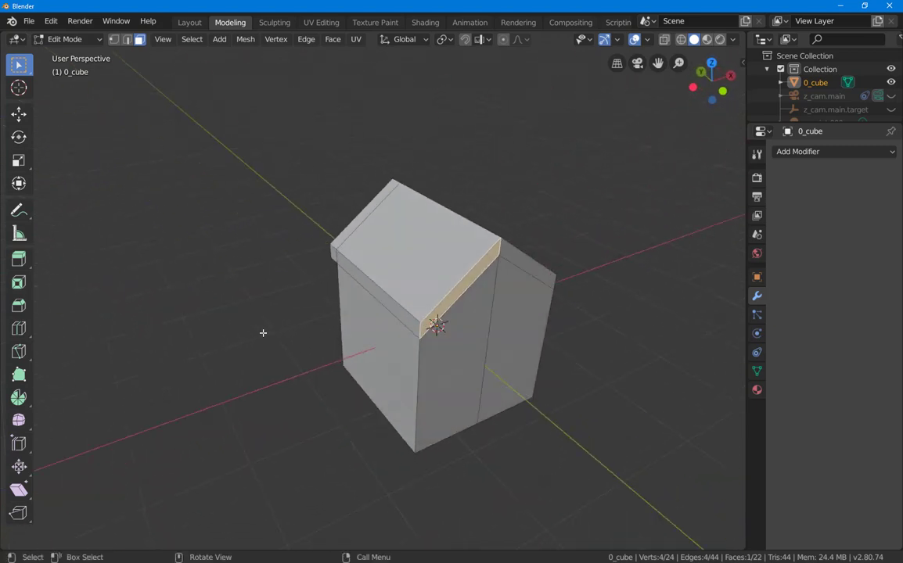
pyautogui.keyDown('shift'); pyautogui.click(522, 265); pyautogui.keyUp('shift')
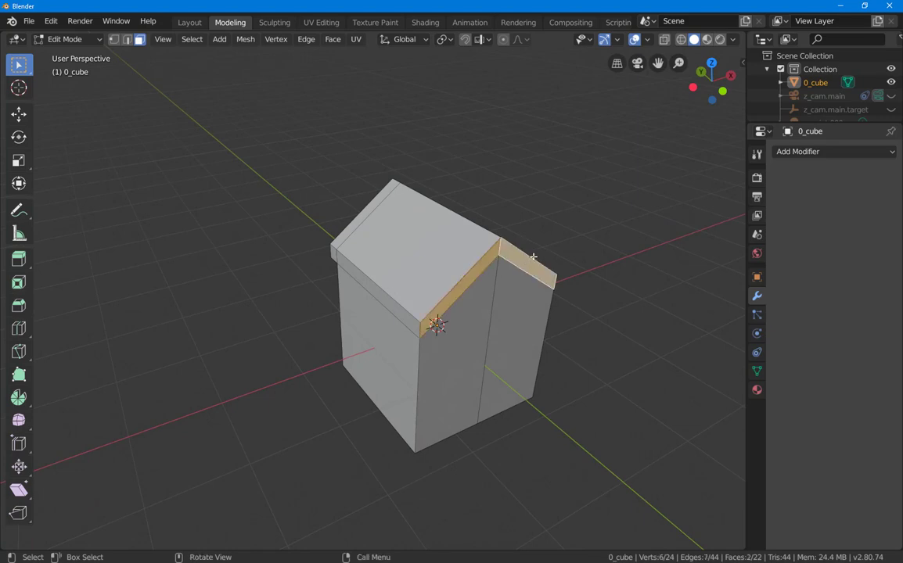
pyautogui.write('e')
pyautogui.write('.2')
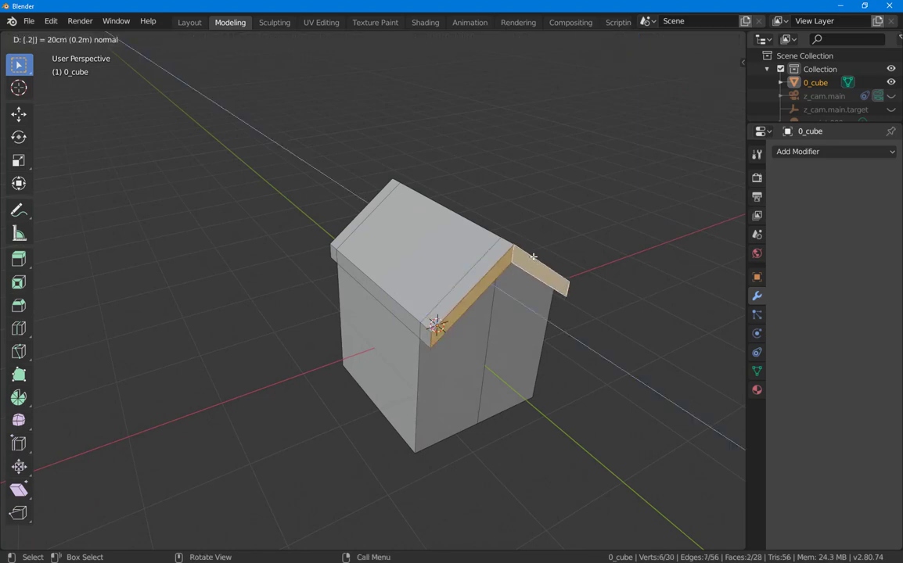
pyautogui.press('Return')
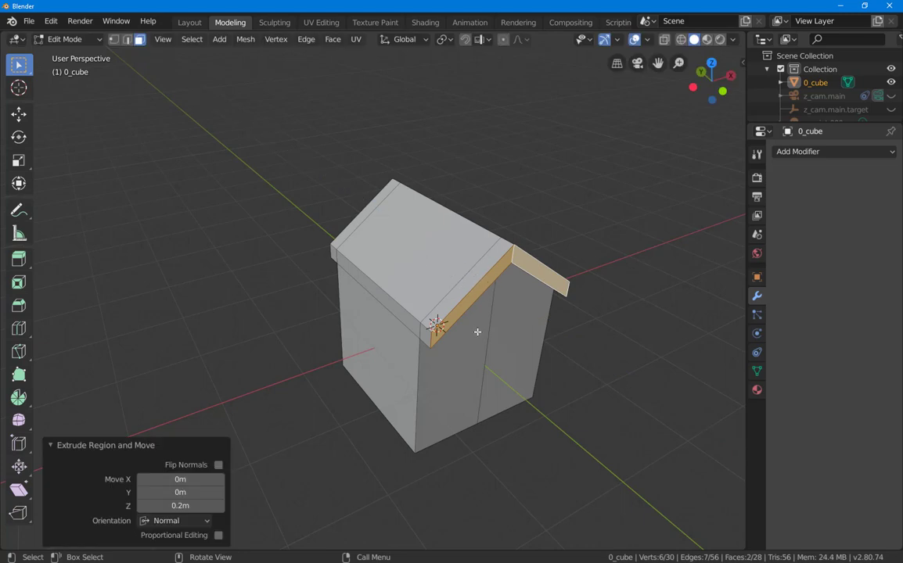
pyautogui.moveTo(477, 331); pyautogui.dragTo(465, 289, button='middle')
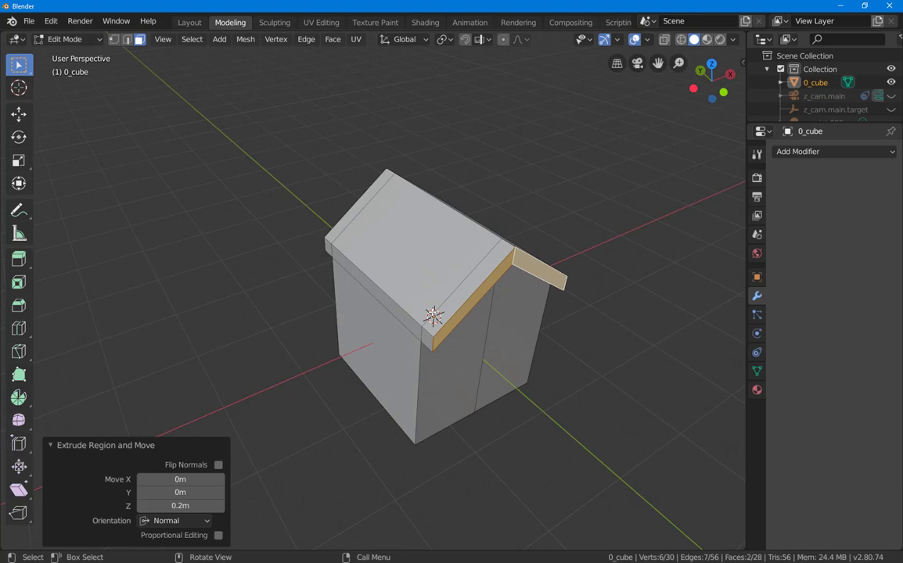
pyautogui.scroll(4, 417, 317)
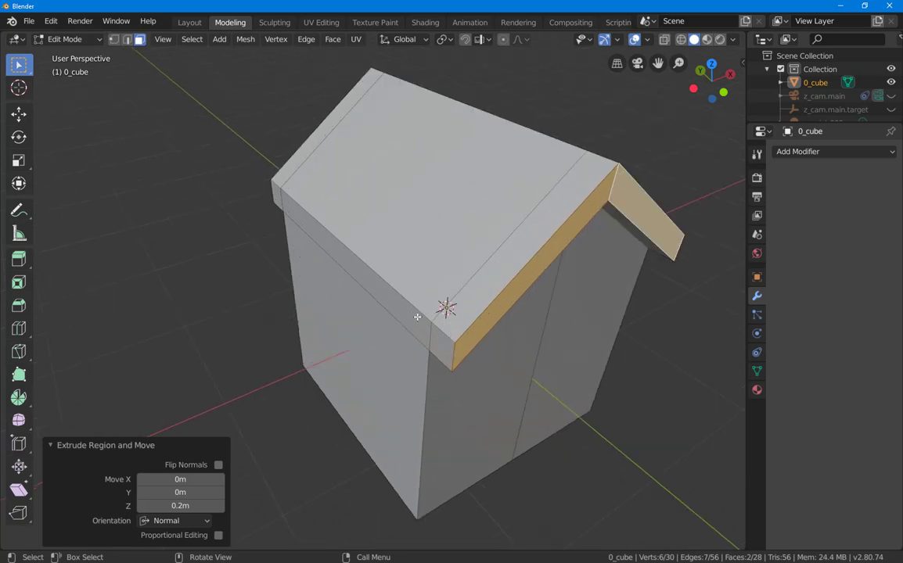
pyautogui.moveTo(417, 317); pyautogui.dragTo(388, 298, button='middle')
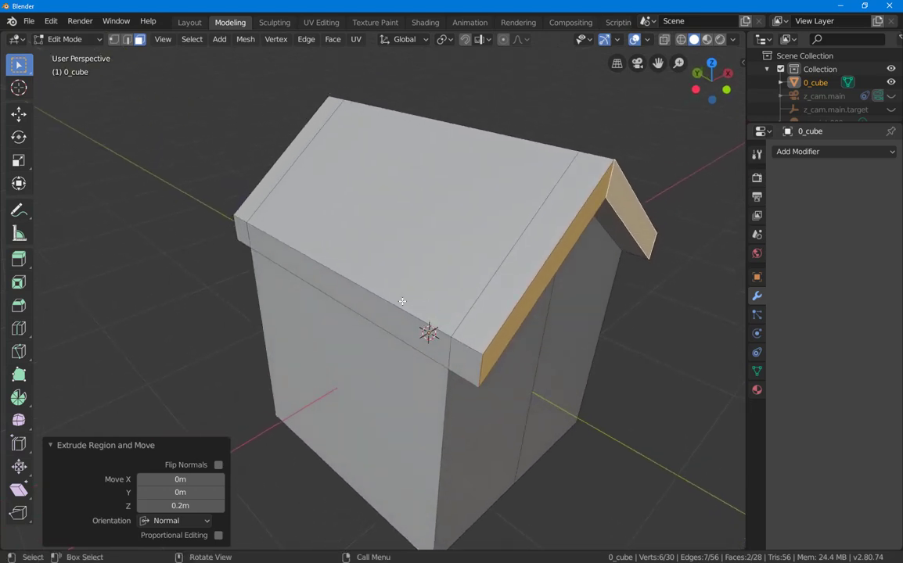
pyautogui.click(242, 234)
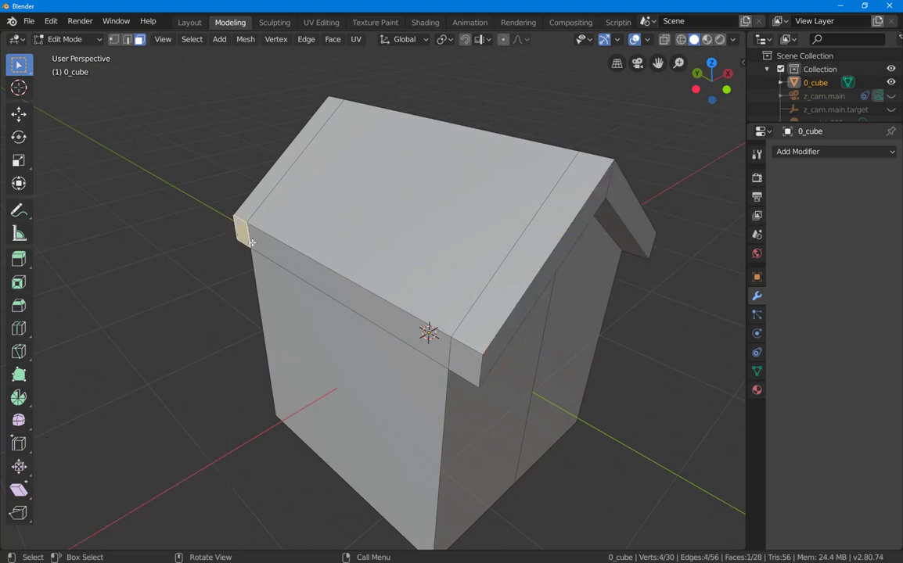
pyautogui.keyDown('shift'); pyautogui.click(277, 251); pyautogui.keyUp('shift')
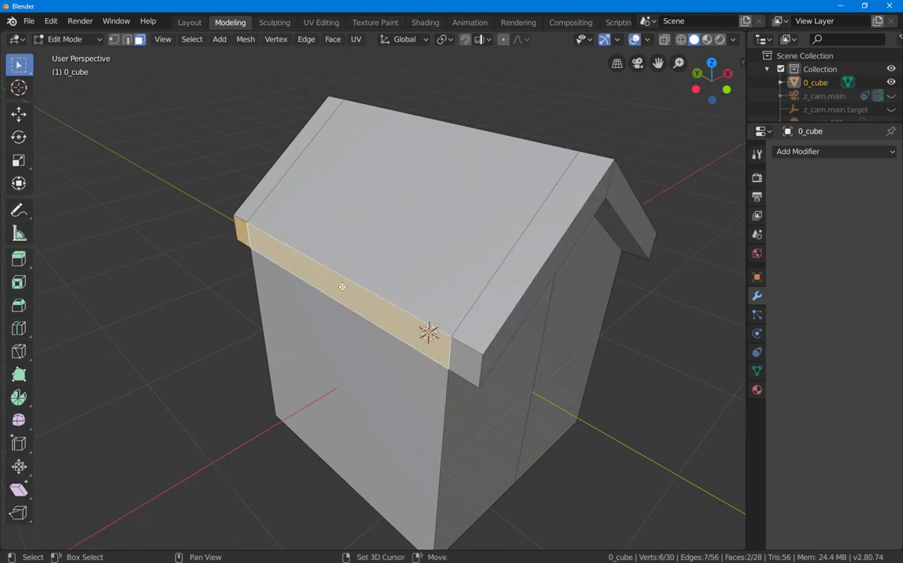
pyautogui.keyDown('shift'); pyautogui.click(458, 353); pyautogui.keyUp('shift')
pyautogui.press('e')
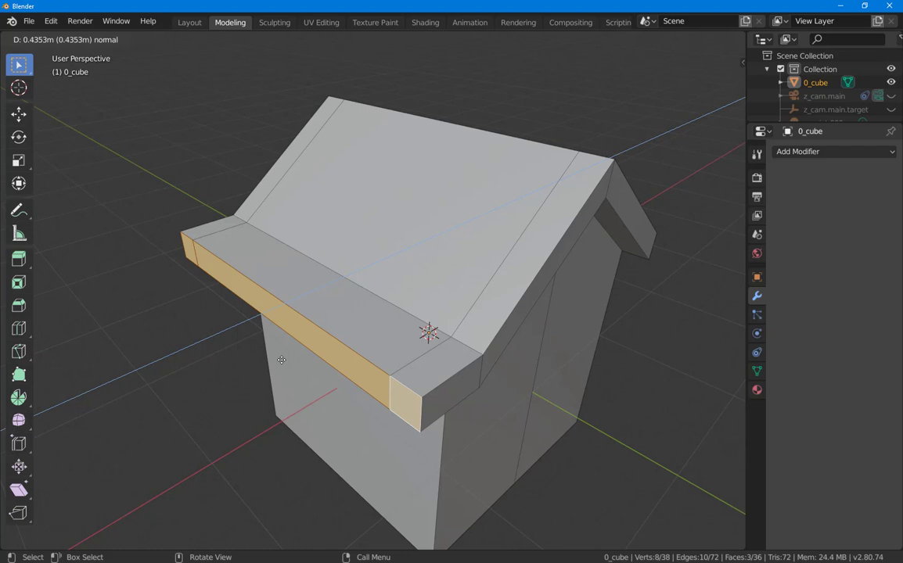
pyautogui.press('Escape')
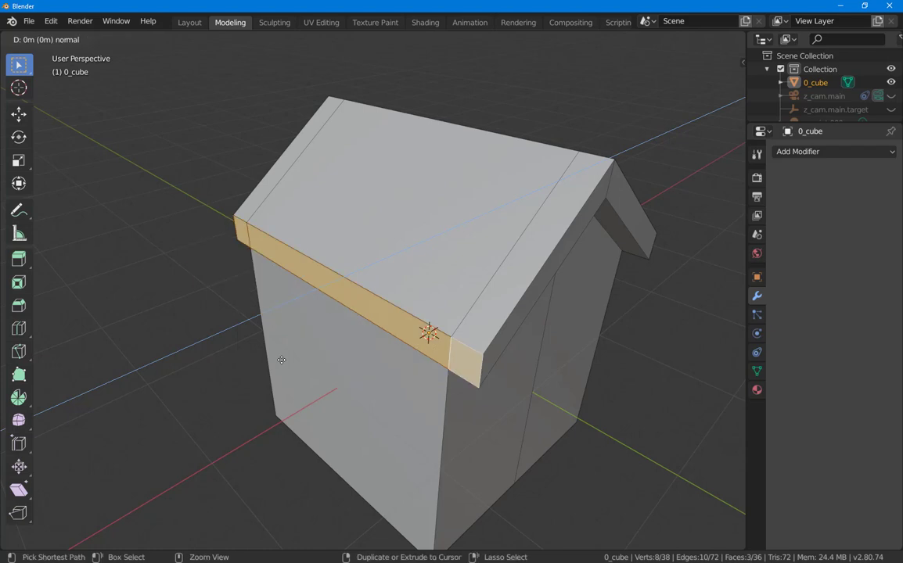
pyautogui.hotkey('ctrl', 'z')
pyautogui.hotkey('ctrl', 'z')
pyautogui.hotkey('ctrl', 'z')
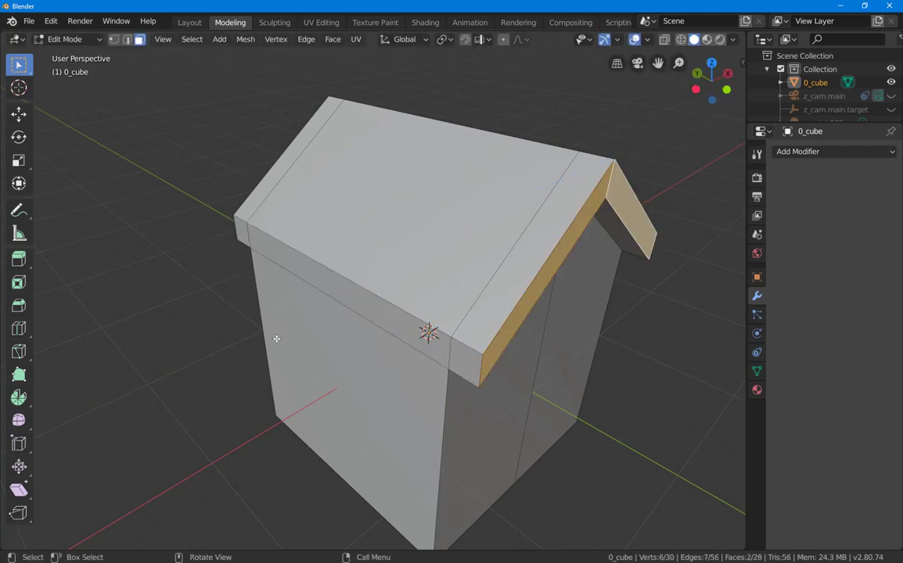
# Select the roof's top face and activate the Move tool.
pyautogui.click(363, 227)
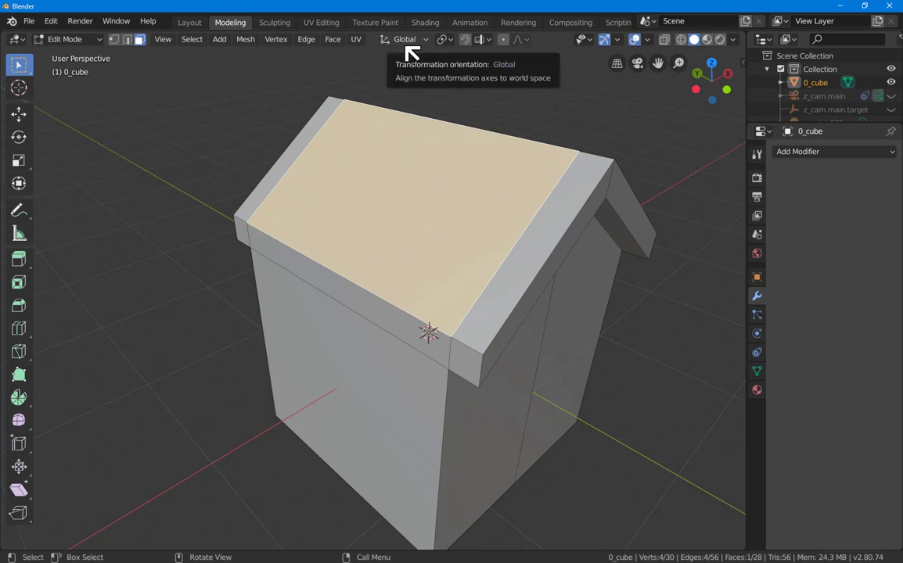
pyautogui.click(428, 39)
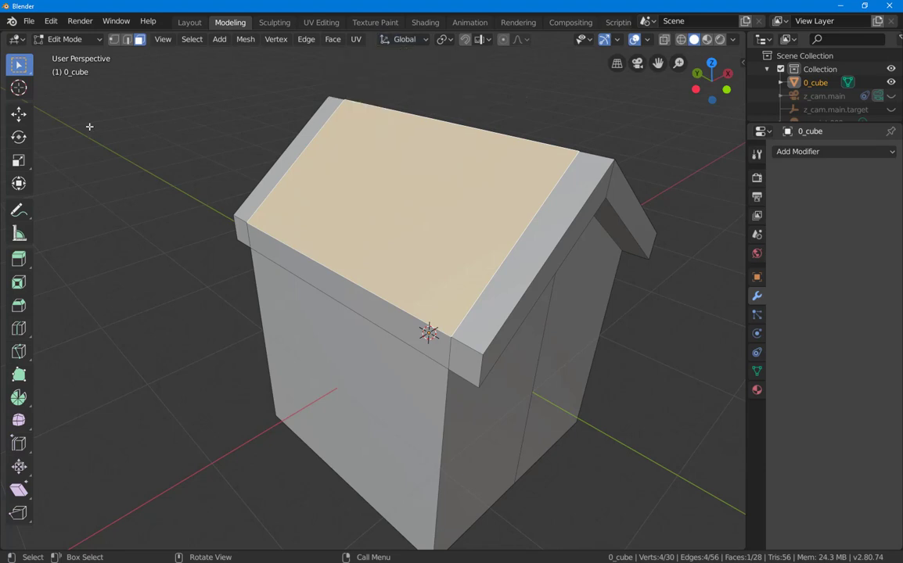
pyautogui.click(24, 119)
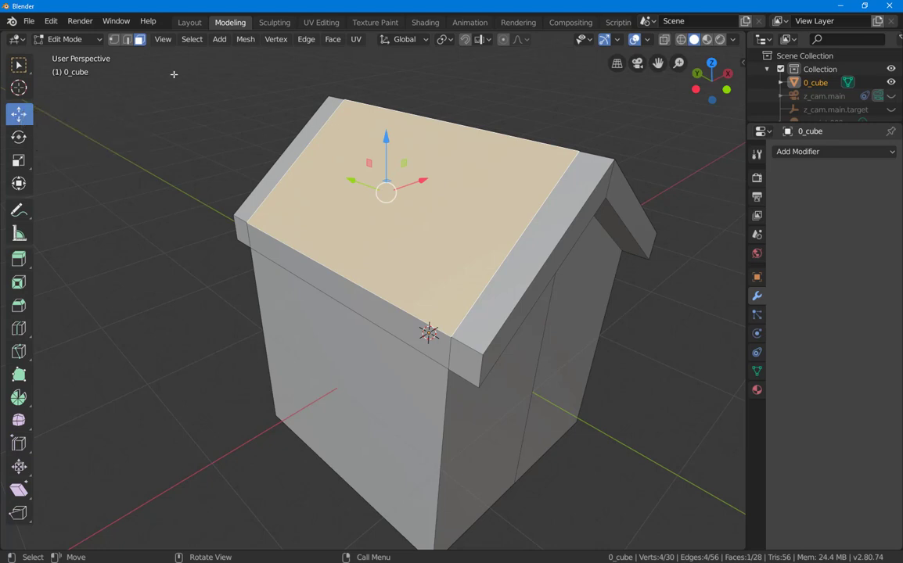
# Cycle through the Local, Normal, Gimbal, View and Cursor orientations, settling on Normal.
pyautogui.click(429, 39)
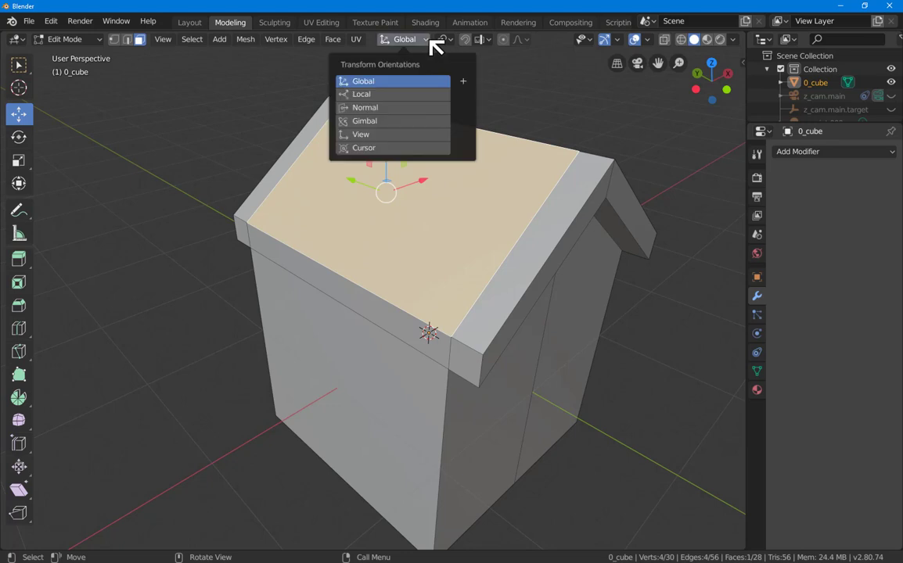
pyautogui.click(396, 94)
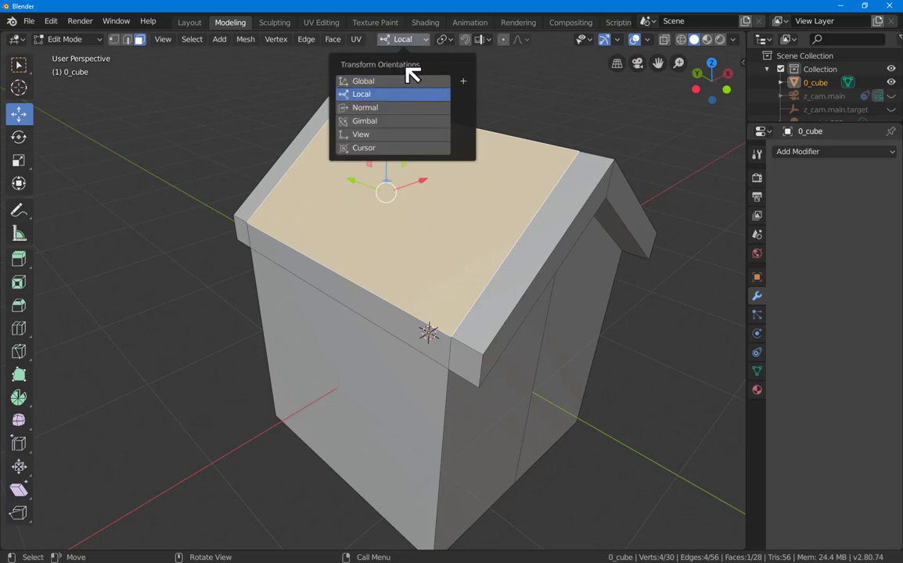
pyautogui.click(410, 115)
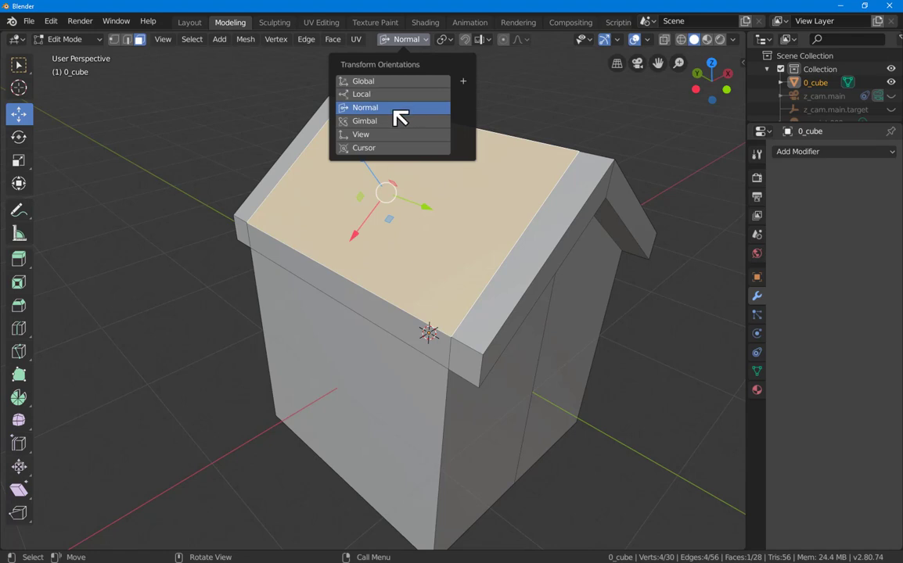
pyautogui.click(392, 124)
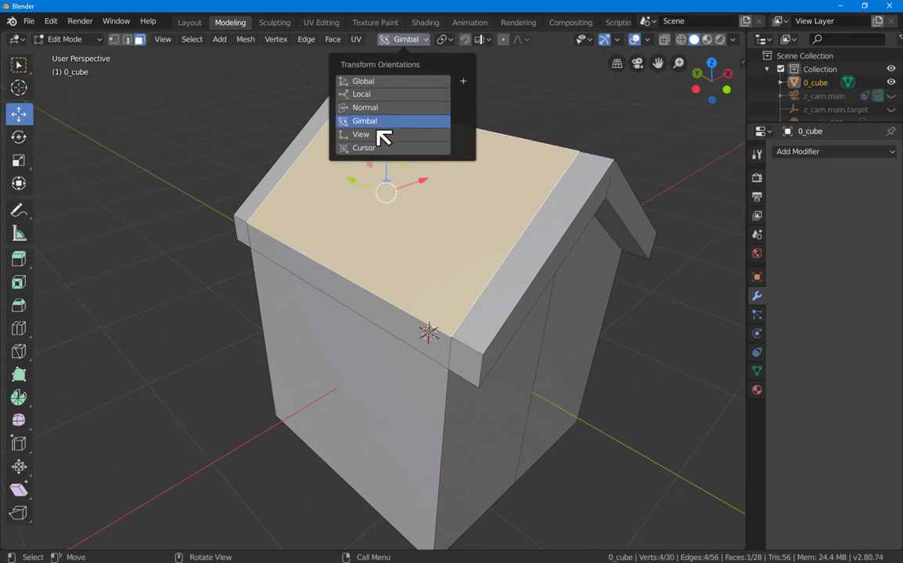
pyautogui.click(378, 136)
pyautogui.click(377, 149)
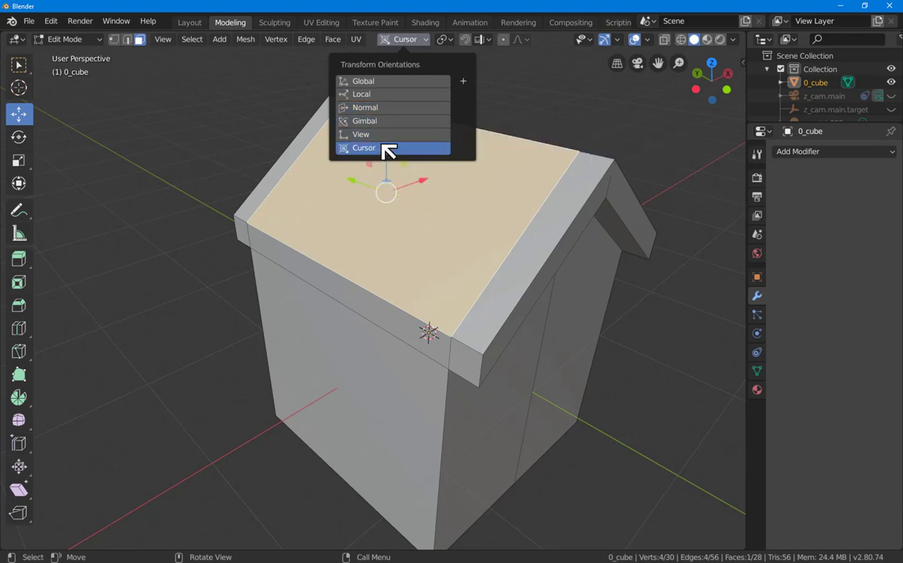
pyautogui.click(397, 114)
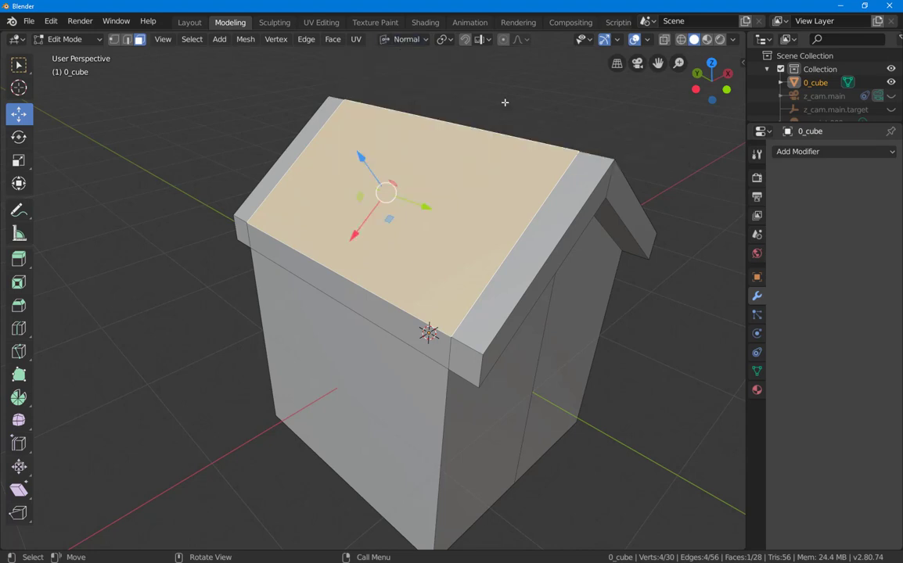
# Select the roof's corner end faces and the long eave edge strip.
pyautogui.moveTo(452, 97); pyautogui.dragTo(469, 175, button='middle')
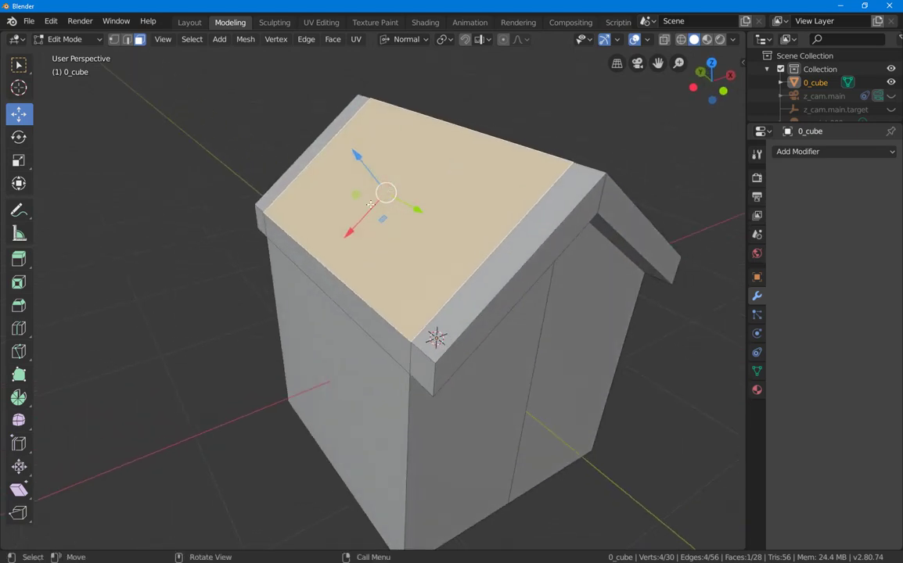
pyautogui.click(262, 223)
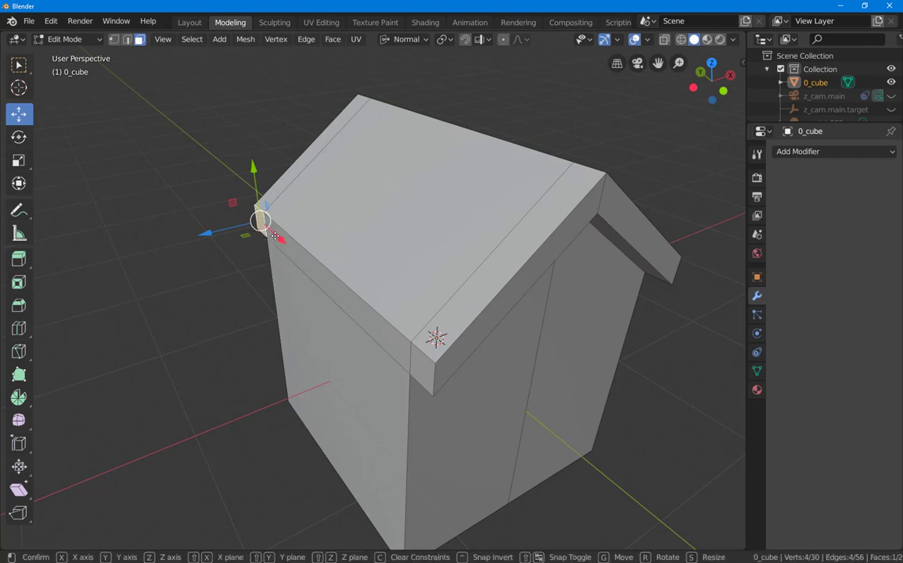
pyautogui.click(275, 236)
pyautogui.keyDown('shift'); pyautogui.click(346, 309); pyautogui.keyUp('shift')
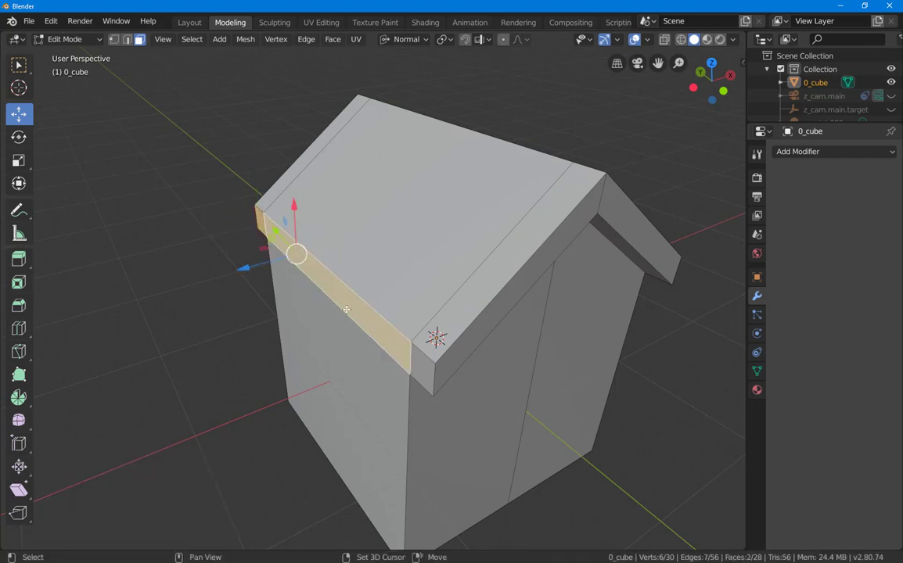
pyautogui.keyDown('shift'); pyautogui.click(427, 357); pyautogui.keyUp('shift')
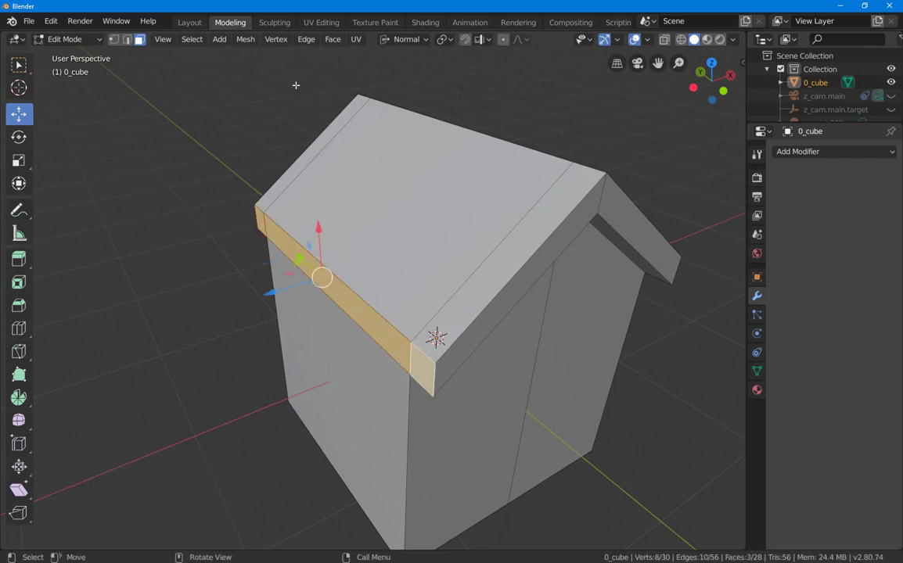
# Extrude the selected faces 0.2 m along the face normal, then deselect.
pyautogui.write('e')
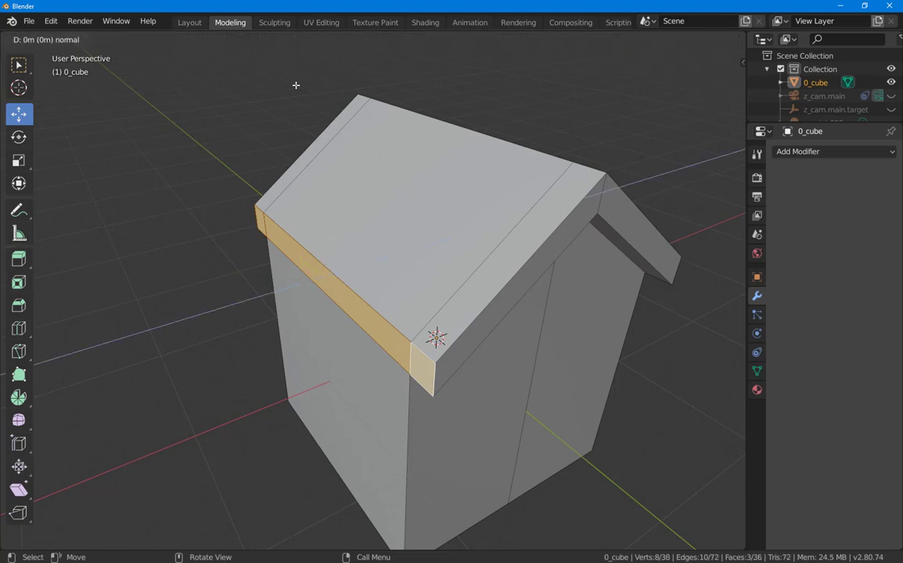
pyautogui.write('.2')
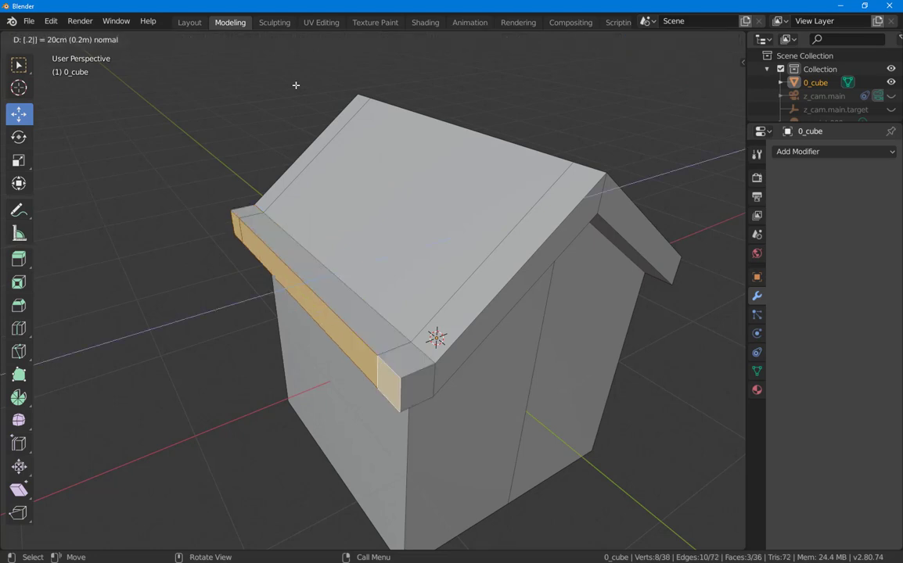
pyautogui.press('Return')
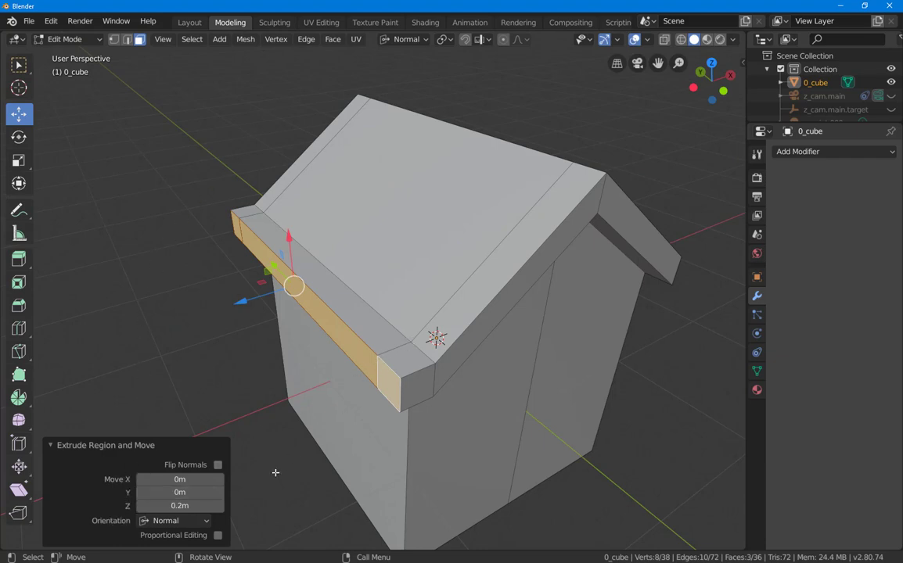
pyautogui.click(205, 521)
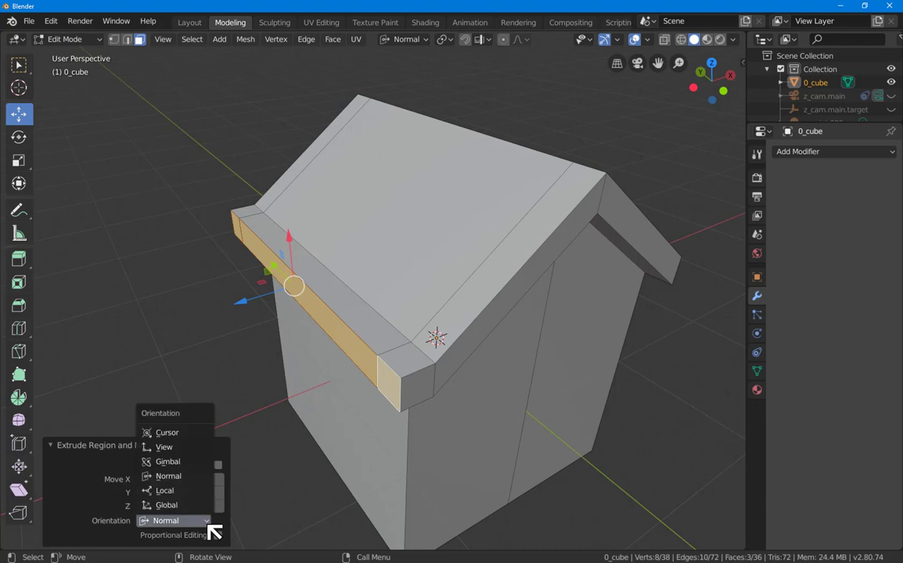
pyautogui.click(195, 485)
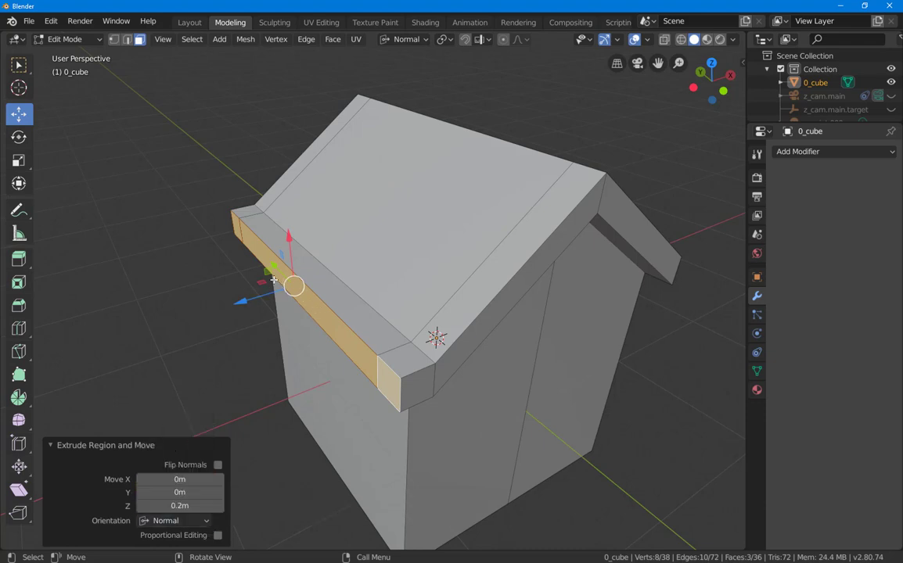
pyautogui.click(274, 280)
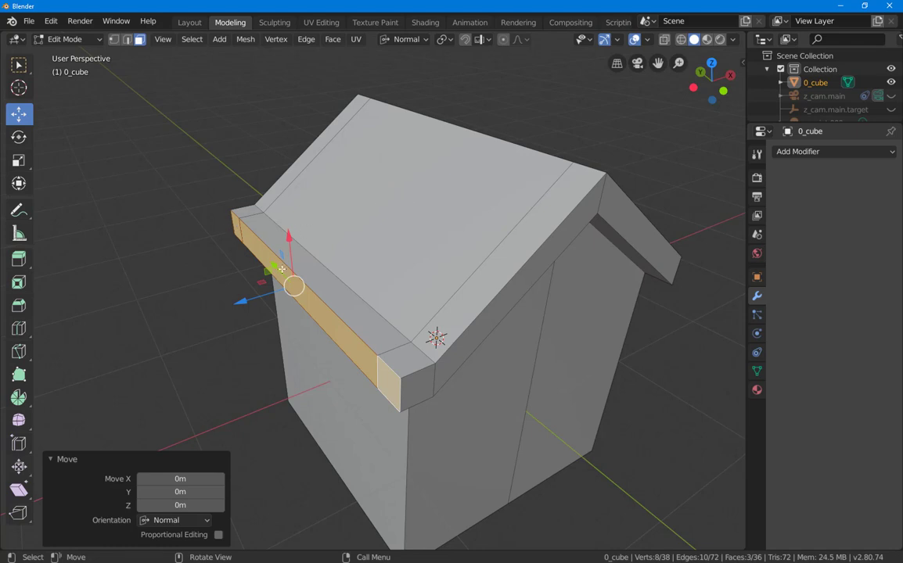
pyautogui.click(212, 277)
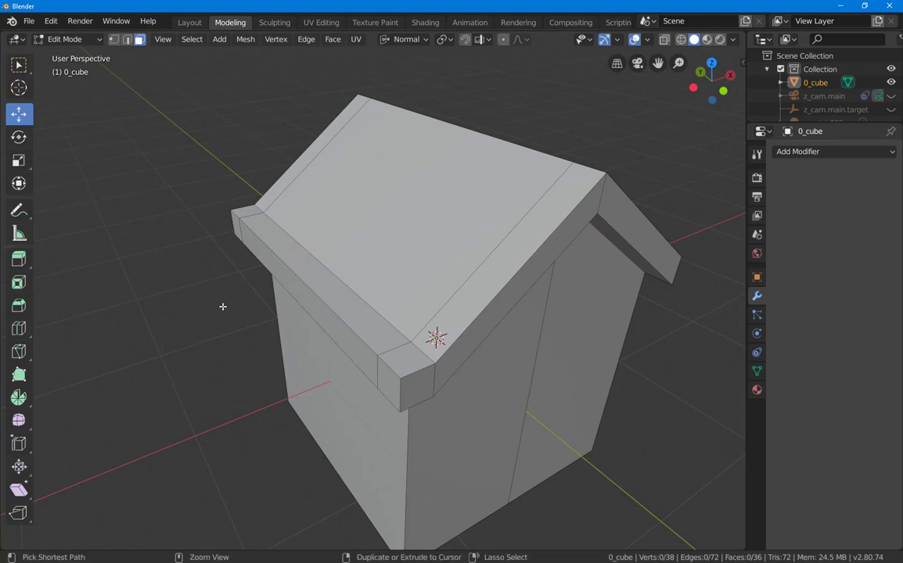
# Undo the normal extrusion and create a transform orientation 'roof1' from the sloped roof face.
pyautogui.hotkey('ctrl', 'z')
pyautogui.hotkey('ctrl', 'z')
pyautogui.hotkey('ctrl', 'z')
pyautogui.hotkey('ctrl', 'z')
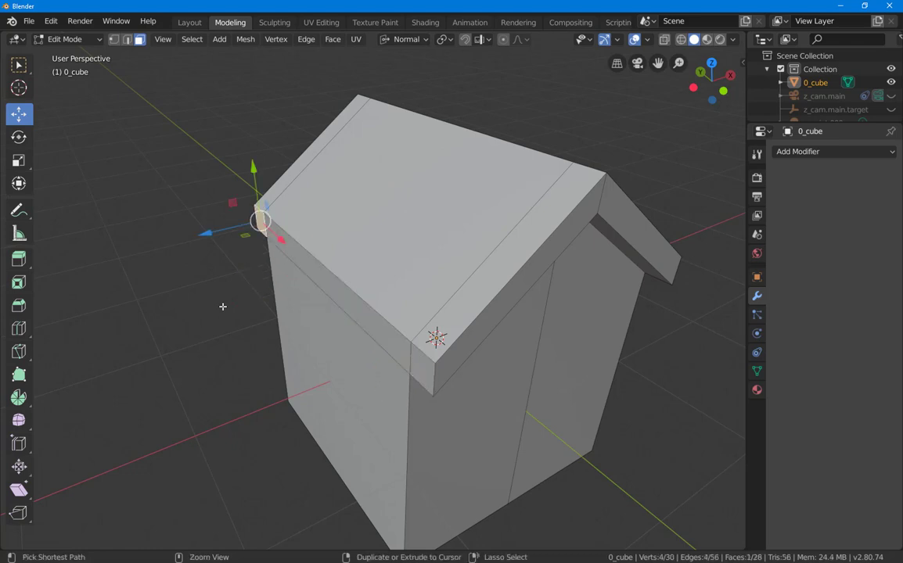
pyautogui.click(336, 208)
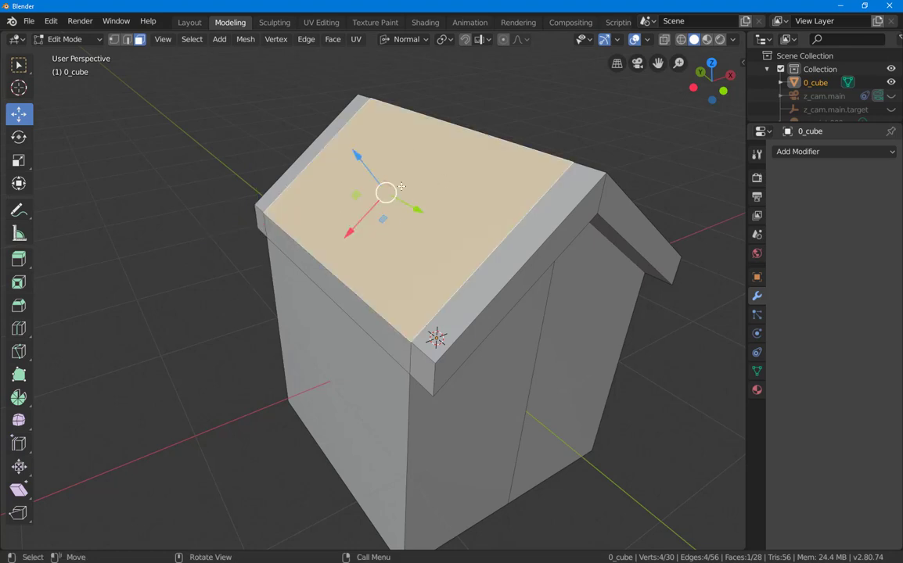
pyautogui.click(406, 39)
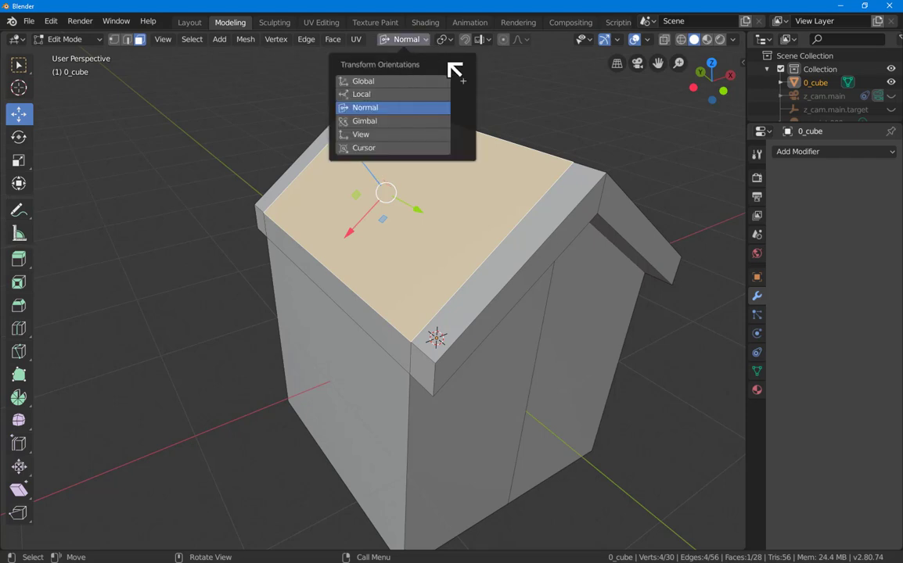
pyautogui.click(463, 82)
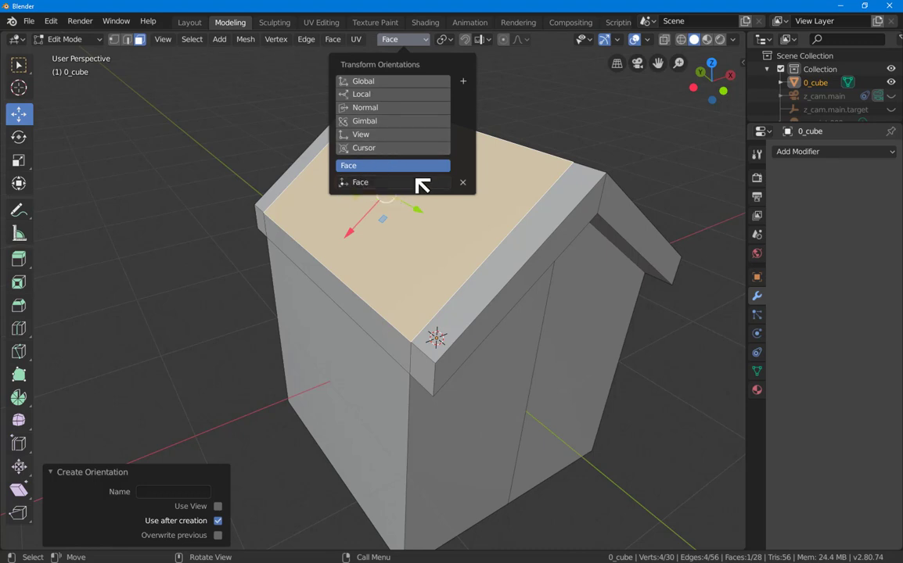
pyautogui.click(171, 493)
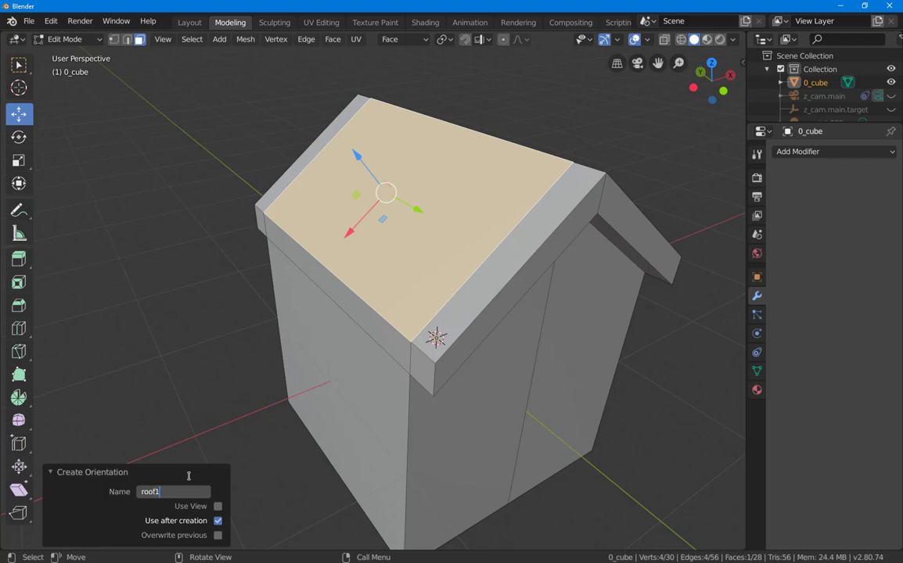
pyautogui.press('Return')
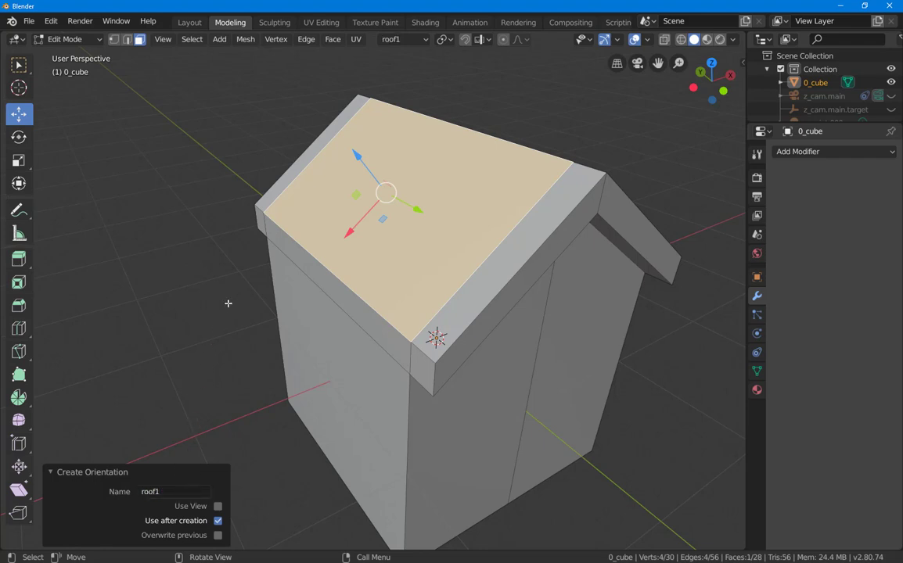
# Select the roof's corner face and edge strip and extrude them 0.2 m.
pyautogui.click(260, 223)
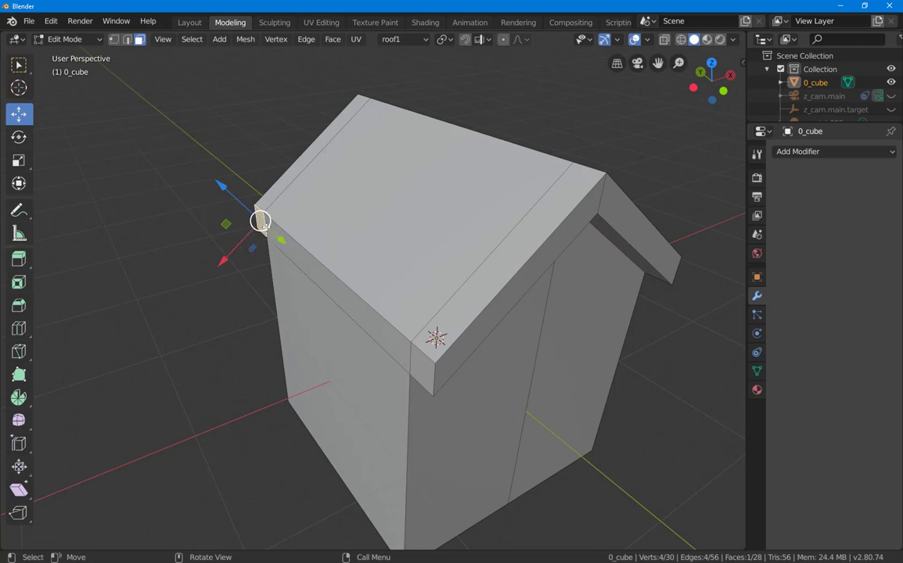
pyautogui.click(261, 221)
pyautogui.keyDown('shift'); pyautogui.click(296, 259); pyautogui.keyUp('shift')
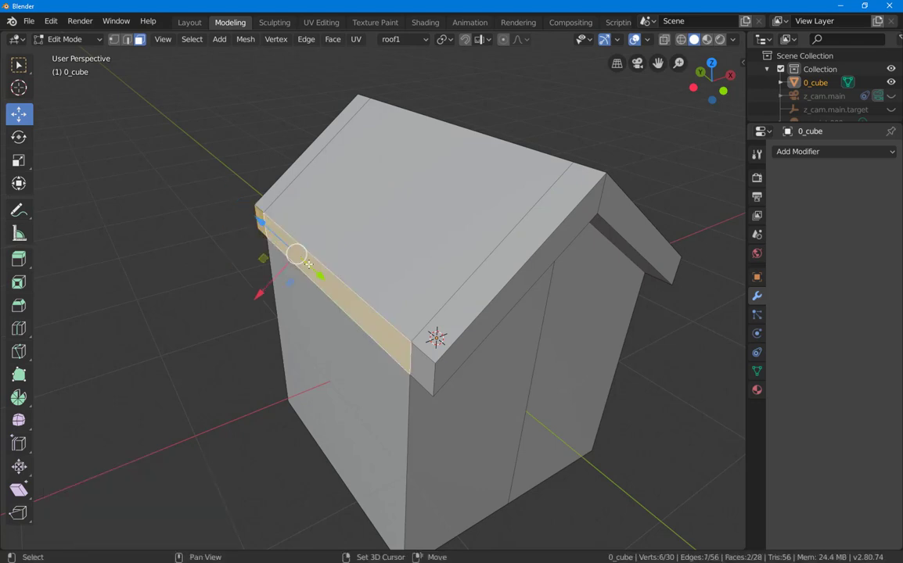
pyautogui.keyDown('shift'); pyautogui.click(423, 362); pyautogui.keyUp('shift')
pyautogui.press('e')
pyautogui.write('.2')
pyautogui.press('Return')
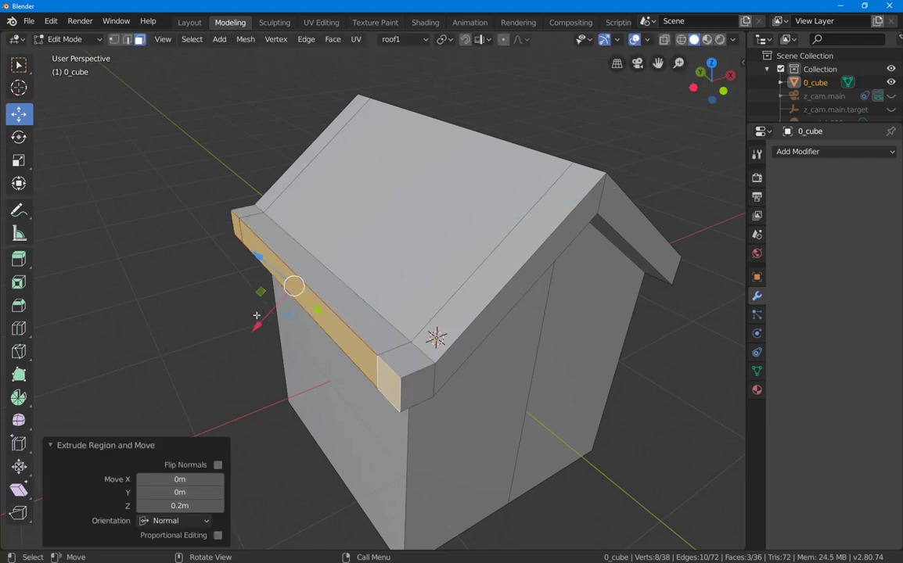
# Switch the extrusion to roof1 orientation with Z offset 0 and a negated 0.2 m X offset.
pyautogui.click(167, 522)
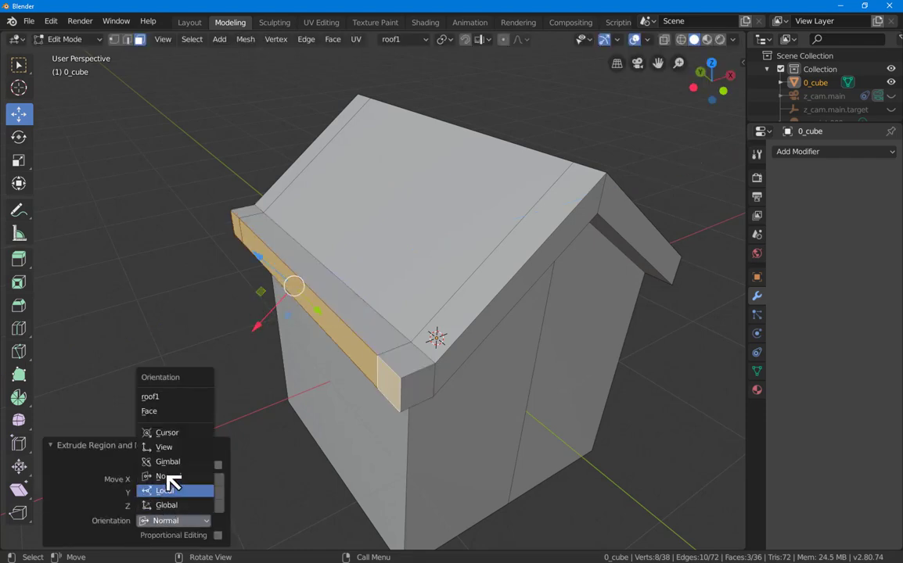
pyautogui.click(174, 397)
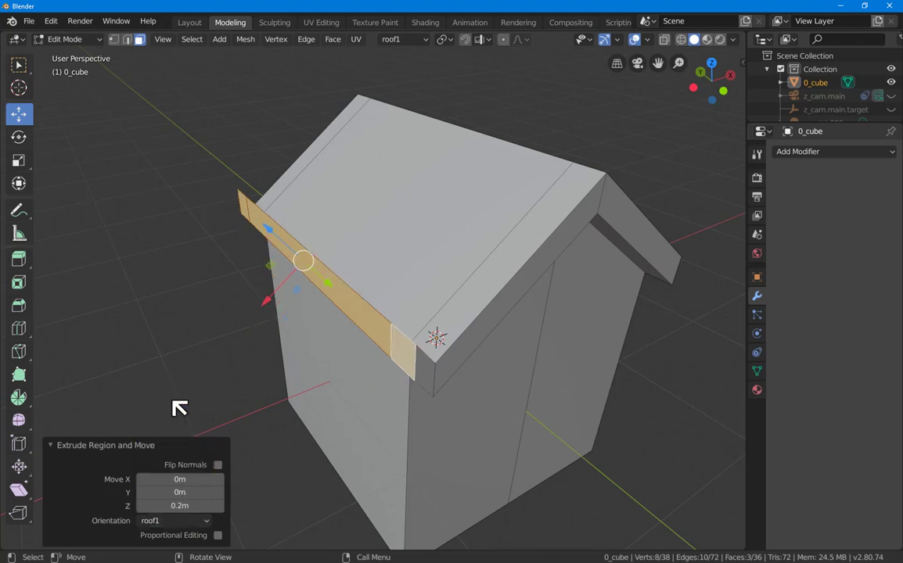
pyautogui.click(188, 507)
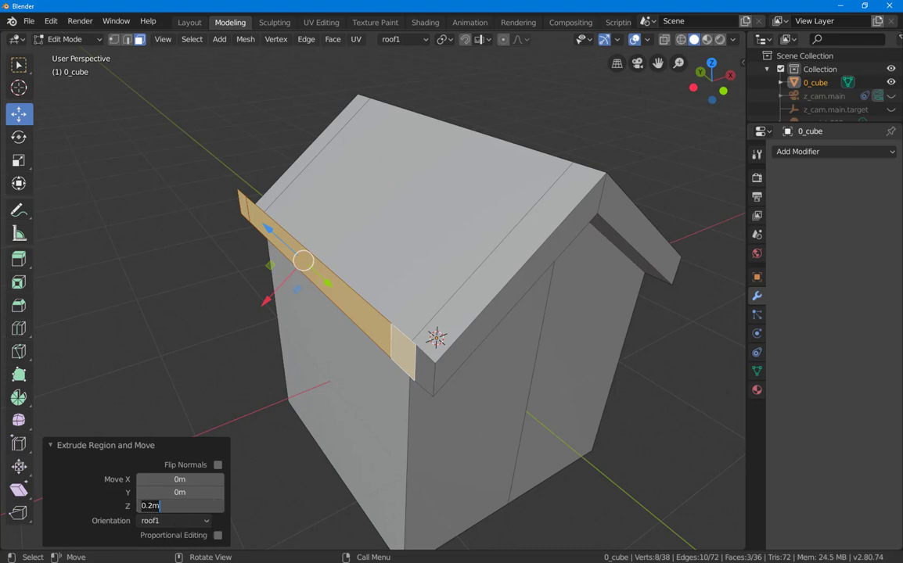
pyautogui.write('0')
pyautogui.press('Return')
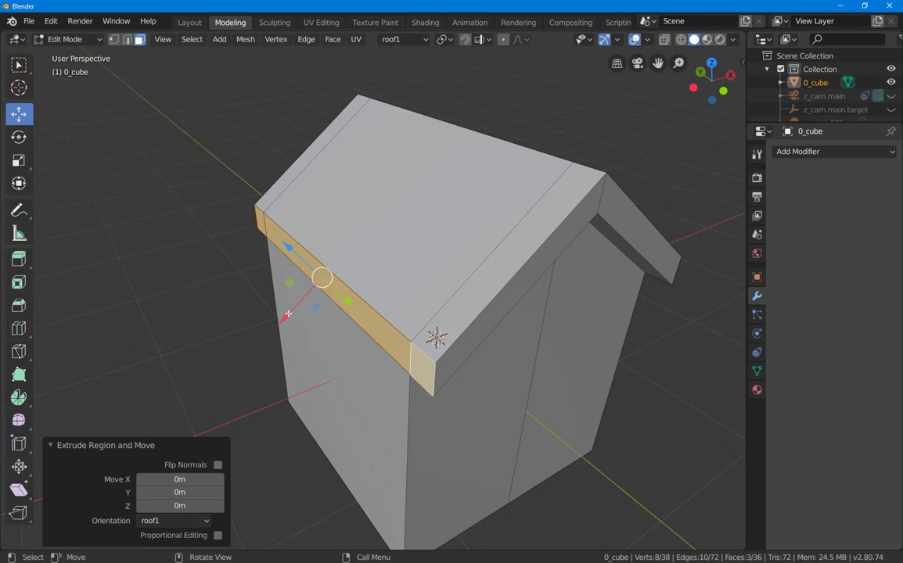
pyautogui.click(180, 479)
pyautogui.write('-.2')
pyautogui.press('Return')
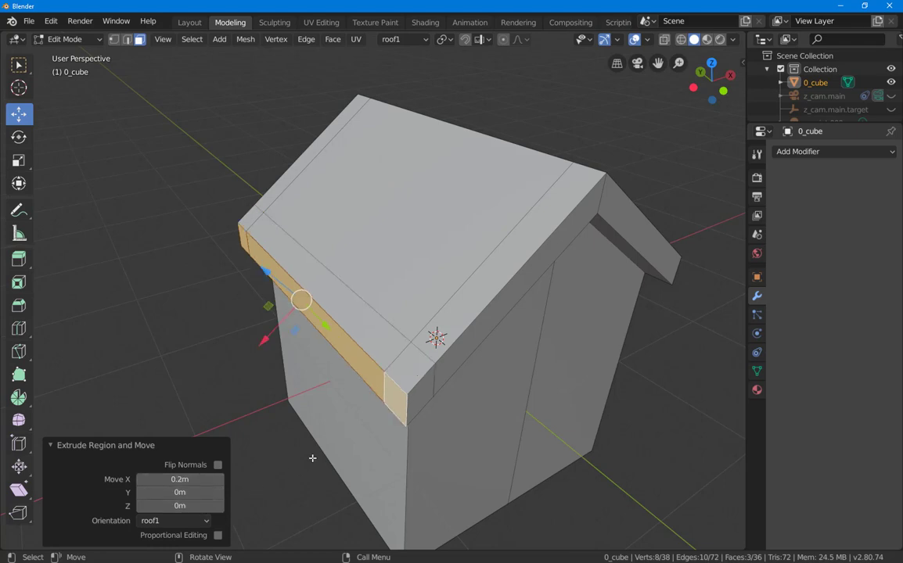
pyautogui.moveTo(312, 398); pyautogui.dragTo(337, 423, button='middle')
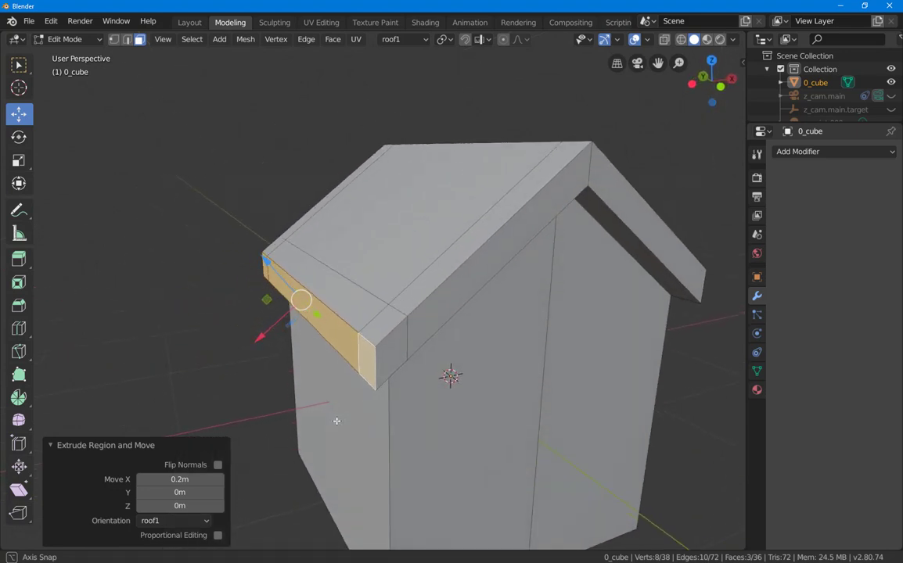
# Deselect everything, orbit to the opposite side, and select the other roof slope's top face.
pyautogui.click(254, 437)
pyautogui.moveTo(341, 382)
pyautogui.mouseDown(button='middle')
pyautogui.moveTo(253, 381)
pyautogui.moveTo(350, 378)
pyautogui.mouseUp(button='middle')
pyautogui.scroll(-4, 253, 380)
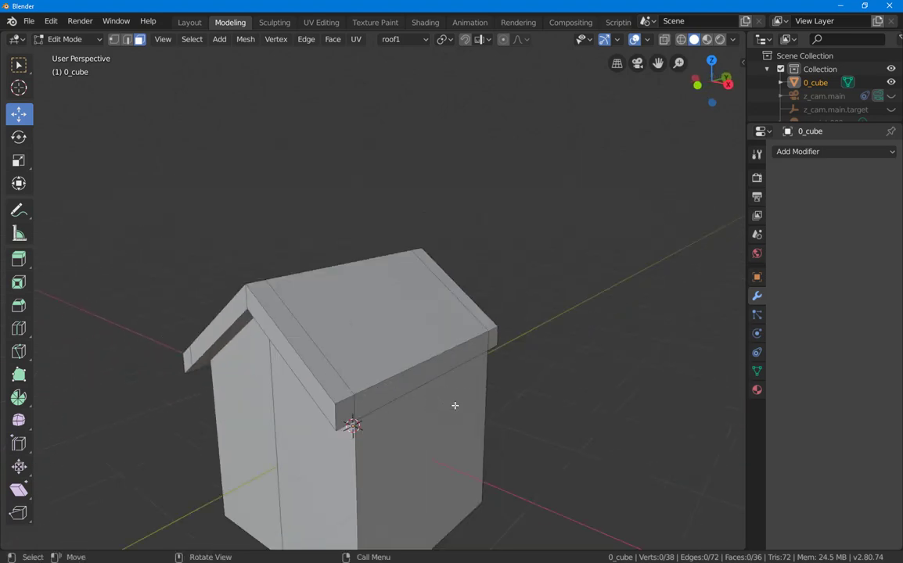
pyautogui.moveTo(455, 406); pyautogui.dragTo(339, 417, button='middle')
pyautogui.scroll(-3, 338, 417)
pyautogui.scroll(1, 349, 413)
pyautogui.scroll(2, 113, 400)
pyautogui.scroll(2, 103, 357)
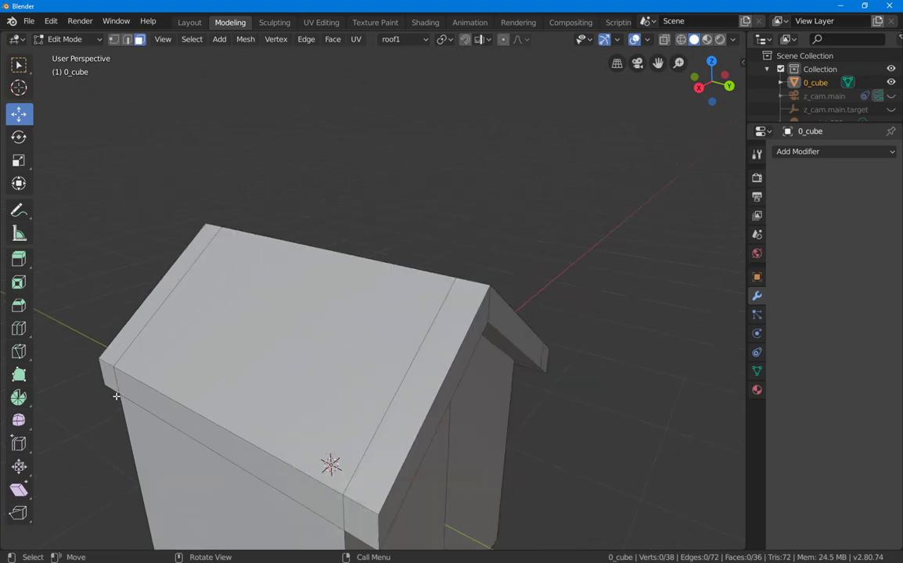
pyautogui.click(232, 348)
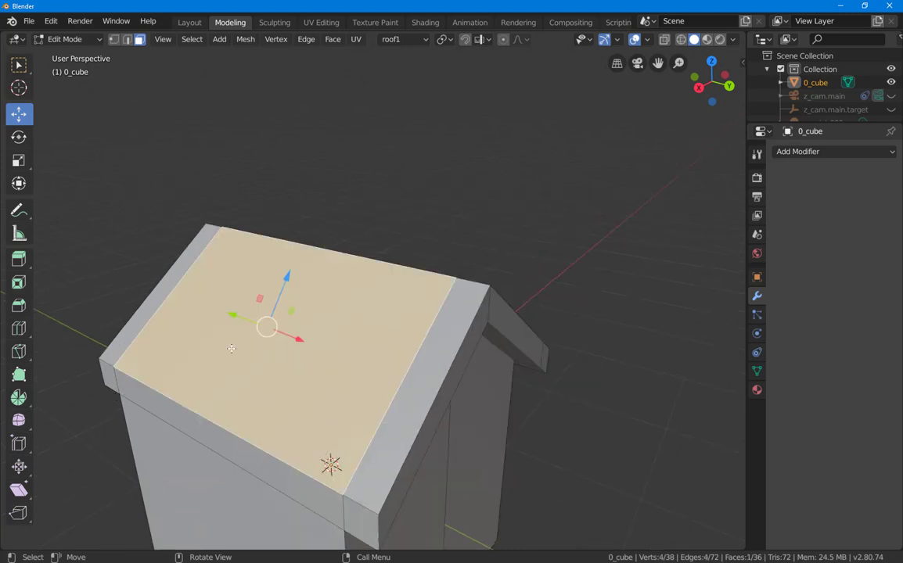
pyautogui.moveTo(231, 348); pyautogui.dragTo(307, 296, button='middle')
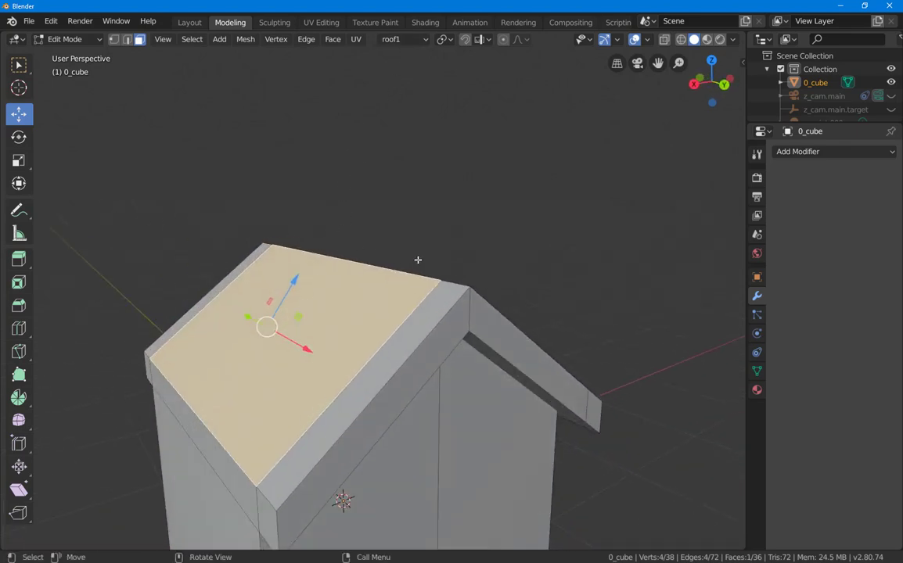
pyautogui.moveTo(436, 261); pyautogui.dragTo(372, 286, button='middle')
pyautogui.moveTo(220, 339); pyautogui.dragTo(323, 111, button='middle')
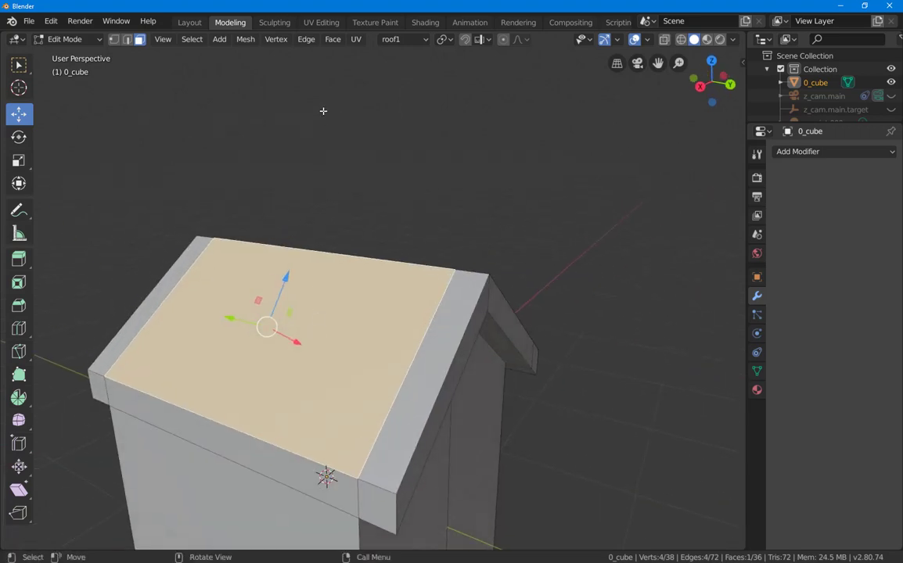
# Create a custom transform orientation from the selected slope face and name it roof2.
pyautogui.click(429, 41)
pyautogui.click(463, 80)
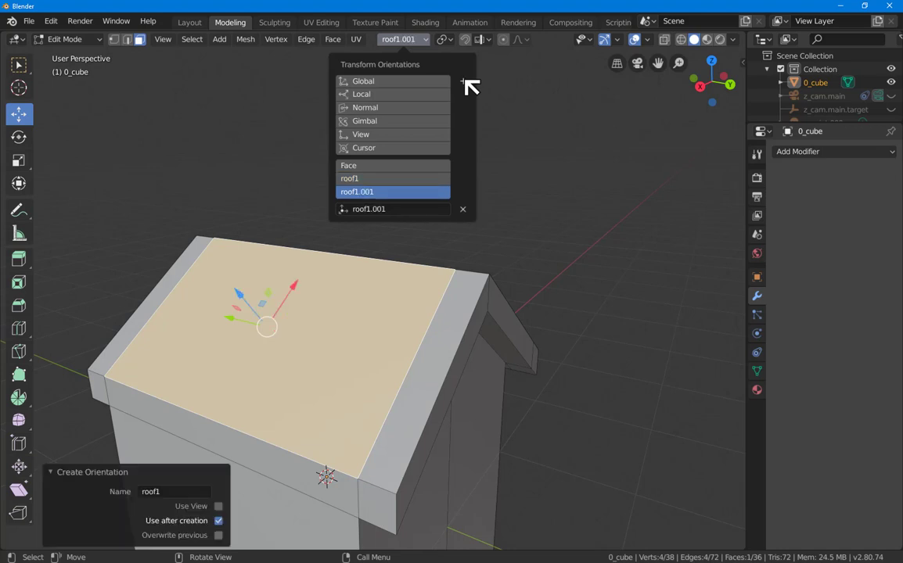
pyautogui.click(175, 491)
pyautogui.click(179, 488)
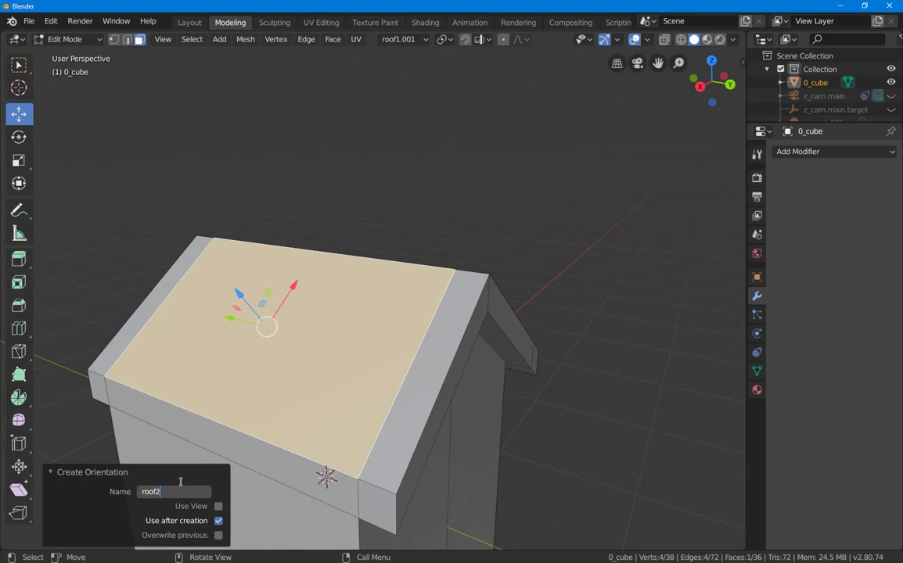
pyautogui.write('2')
pyautogui.press('Return')
pyautogui.moveTo(205, 431); pyautogui.dragTo(145, 389, button='middle')
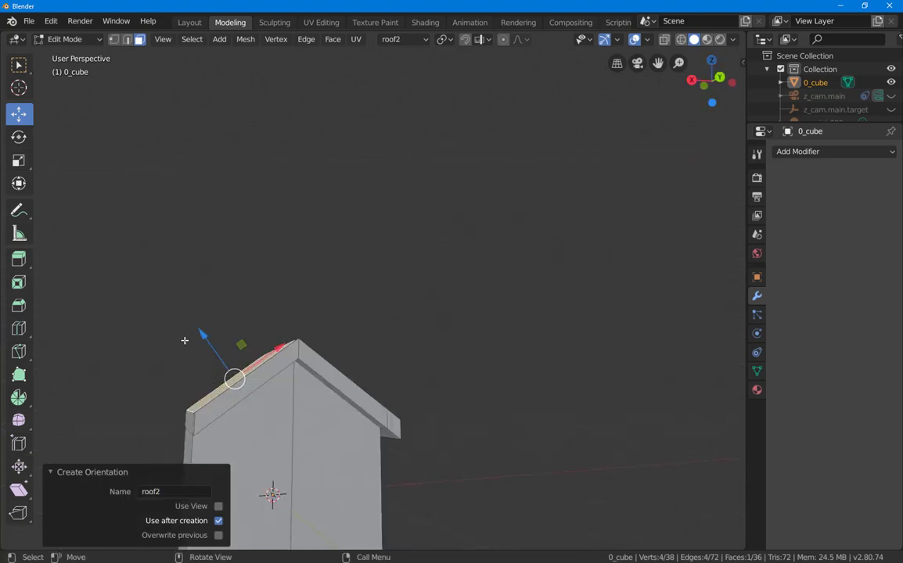
pyautogui.moveTo(155, 371); pyautogui.dragTo(189, 379, button='middle')
# Extrude the fascia end faces and front band in place without moving them.
pyautogui.scroll(5, 158, 421)
pyautogui.click(151, 374)
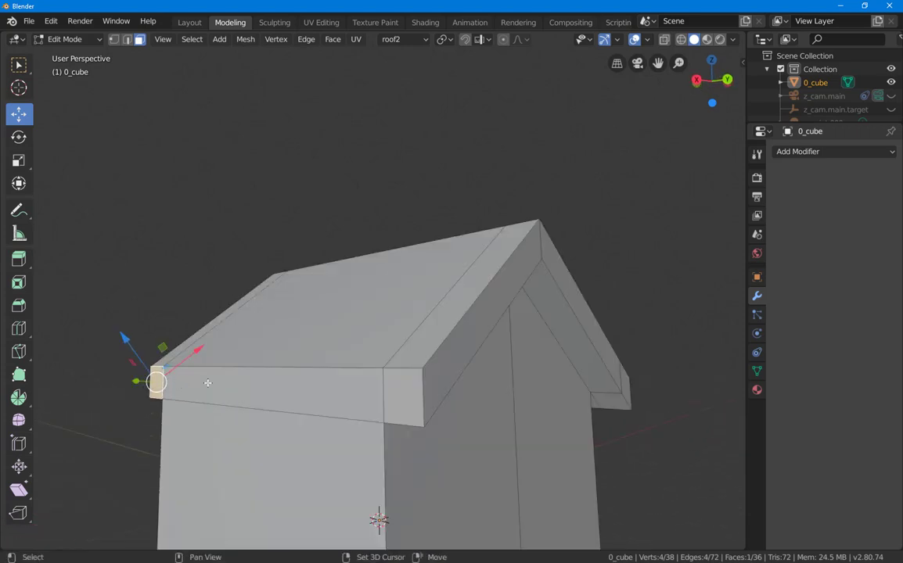
pyautogui.keyDown('shift'); pyautogui.click(233, 385); pyautogui.keyUp('shift')
pyautogui.keyDown('shift'); pyautogui.click(401, 393); pyautogui.keyUp('shift')
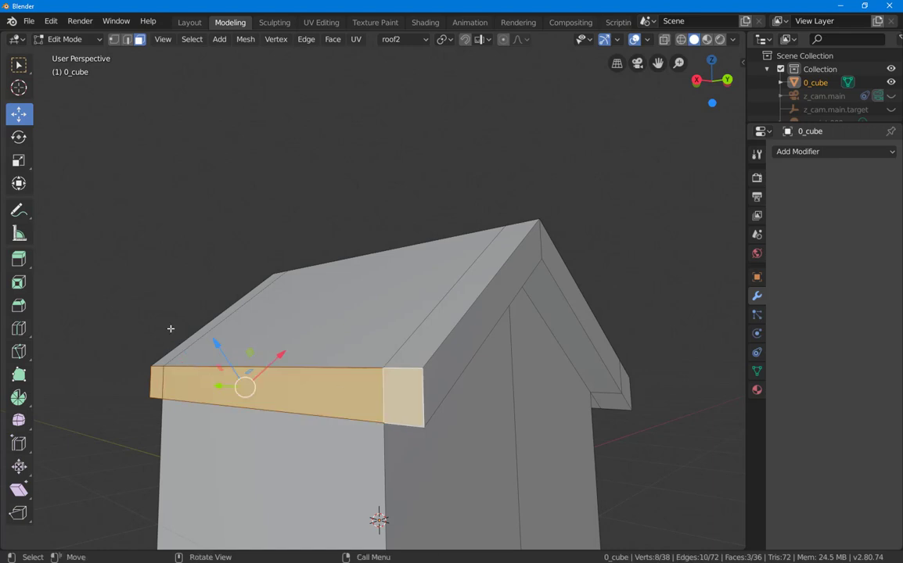
pyautogui.press('e')
pyautogui.rightClick(170, 328)
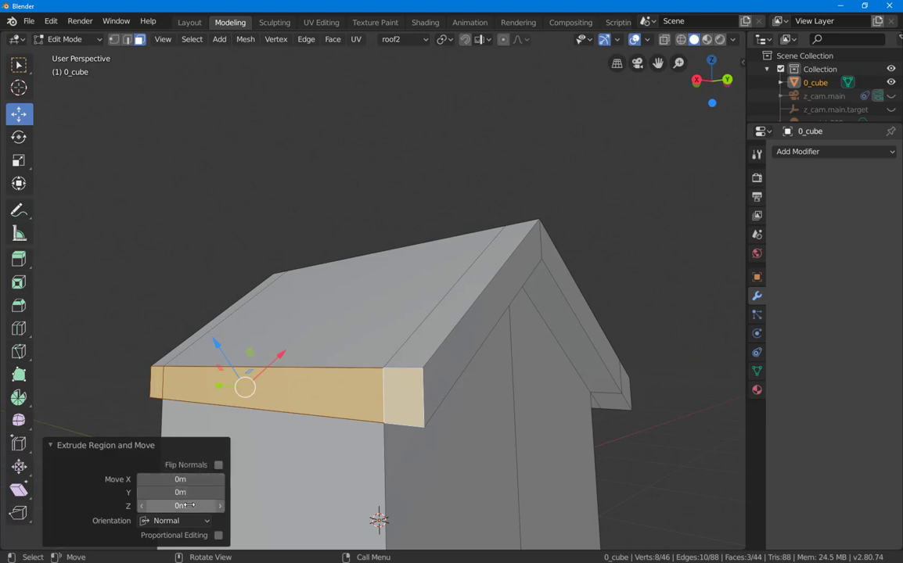
# Reselect the left end face, long front eave face, and right end face for moving.
pyautogui.click(131, 360)
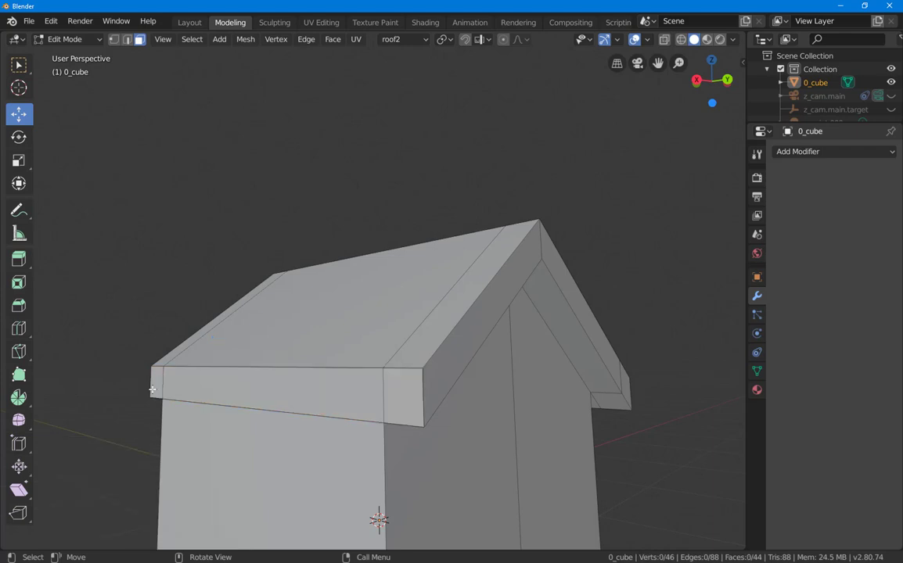
pyautogui.click(154, 388)
pyautogui.keyDown('shift'); pyautogui.click(234, 394); pyautogui.keyUp('shift')
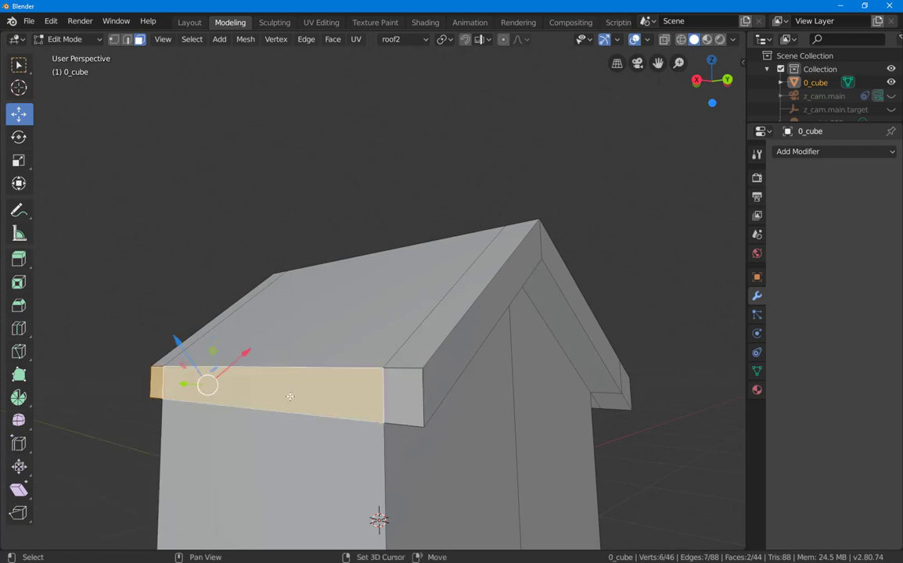
pyautogui.keyDown('shift'); pyautogui.click(415, 400); pyautogui.keyUp('shift')
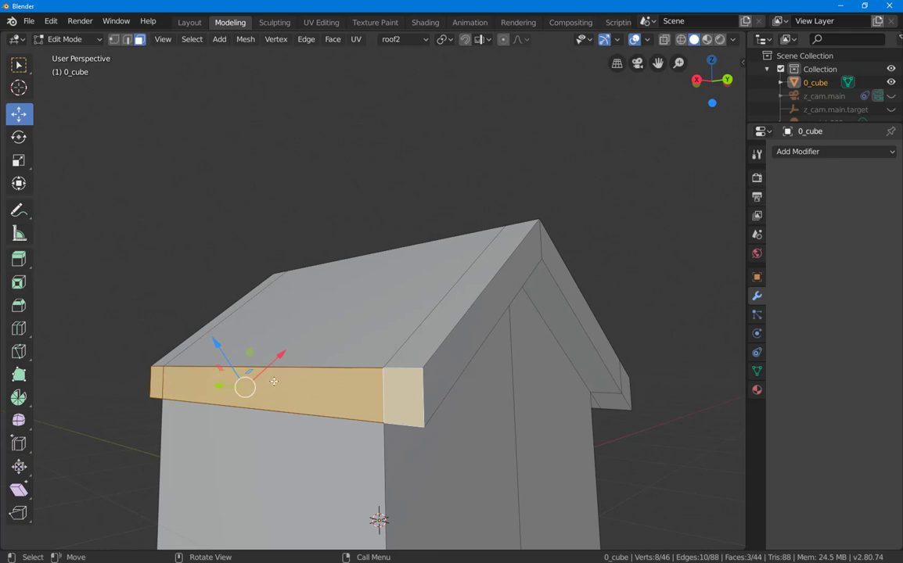
pyautogui.click(157, 383)
pyautogui.keyDown('shift'); pyautogui.click(206, 383); pyautogui.keyUp('shift')
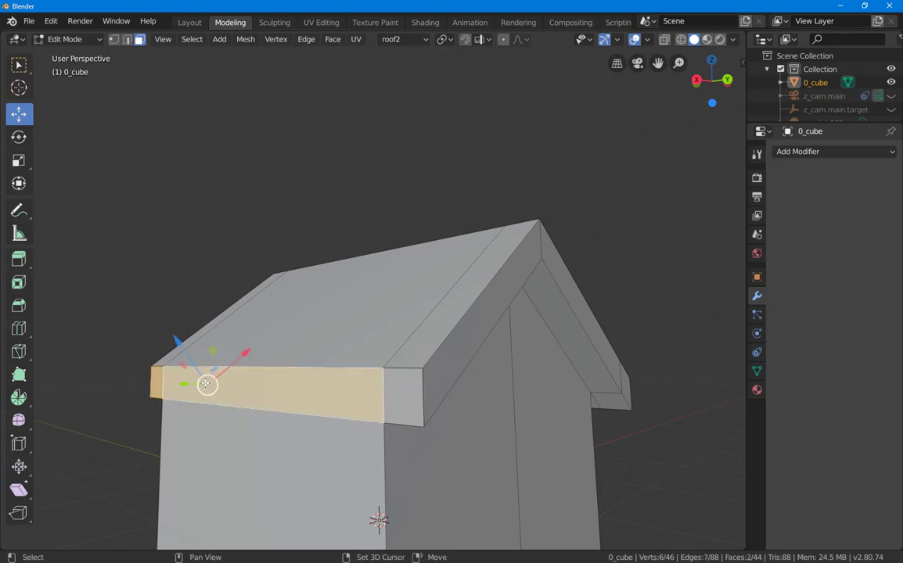
pyautogui.keyDown('shift'); pyautogui.click(394, 388); pyautogui.keyUp('shift')
# Move the eave faces along roof2's X axis and set the distance to 0.2 m.
pyautogui.press('g')
pyautogui.press('x')
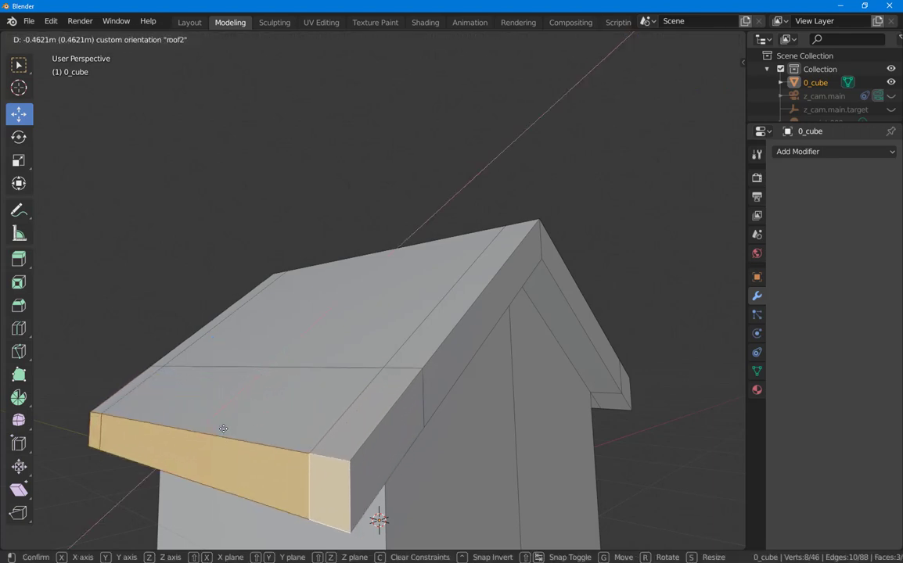
pyautogui.click(223, 429)
pyautogui.click(204, 478)
pyautogui.press('BackSpace')
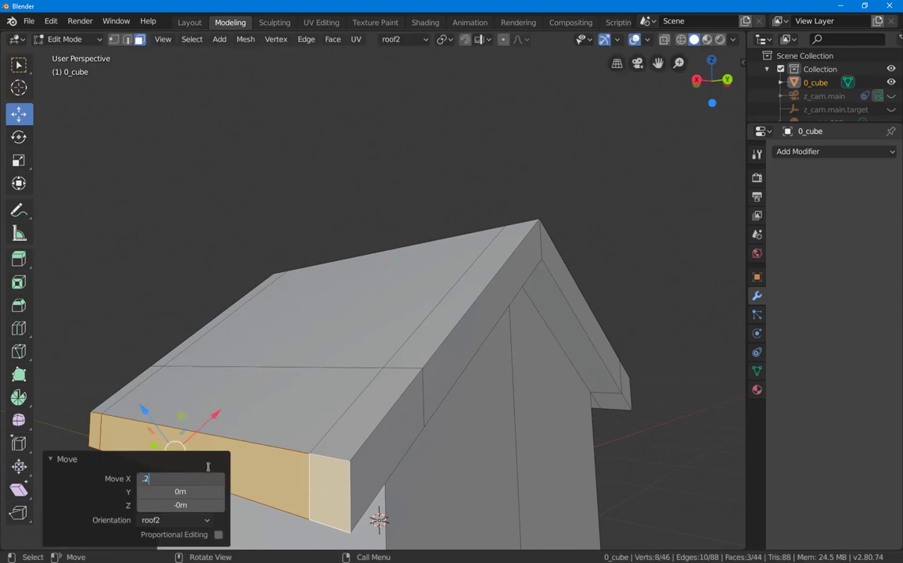
pyautogui.write('.2')
pyautogui.press('Return')
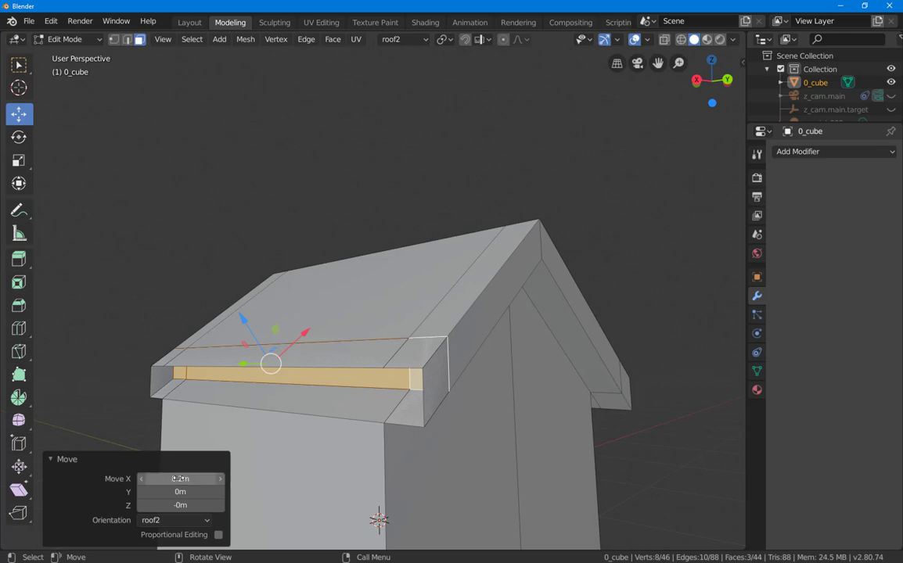
# Negate the Move X distance to -0.2 m so the eave overhangs outward.
pyautogui.click(176, 479)
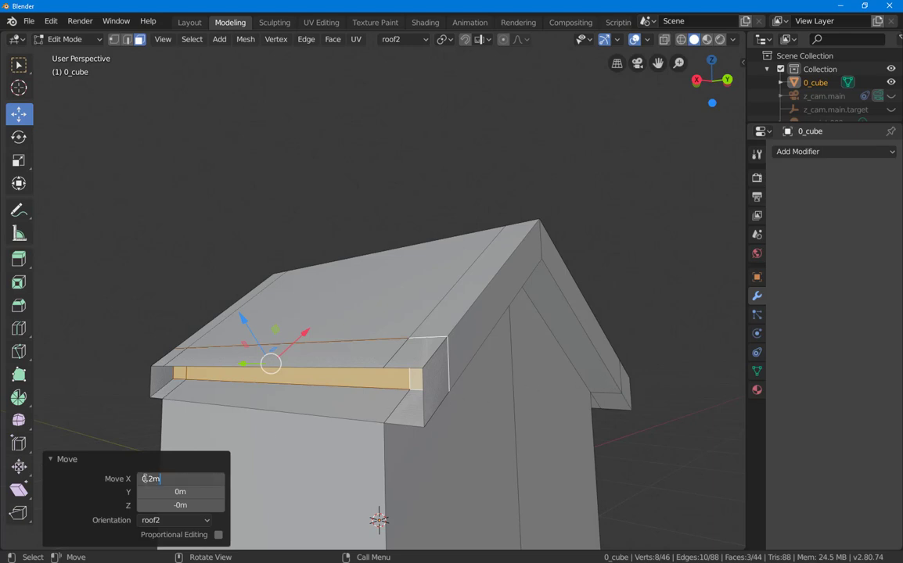
pyautogui.write('-')
pyautogui.press('Return')
pyautogui.scroll(-5, 251, 359)
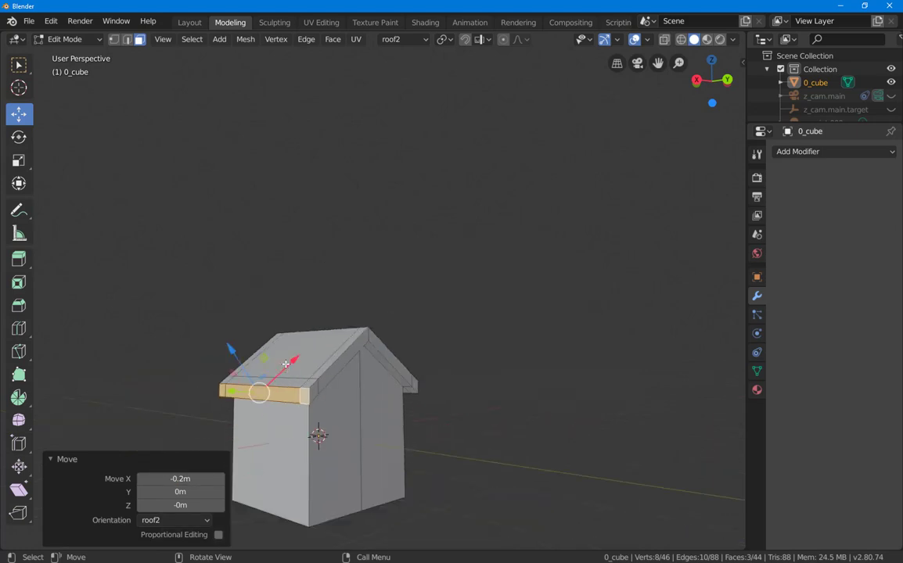
pyautogui.moveTo(287, 391); pyautogui.dragTo(181, 403, button='middle')
# Select the front fascia face and switch the transform orientation to roof1.
pyautogui.click(163, 403)
pyautogui.scroll(3, 238, 395)
pyautogui.scroll(-3, 174, 397)
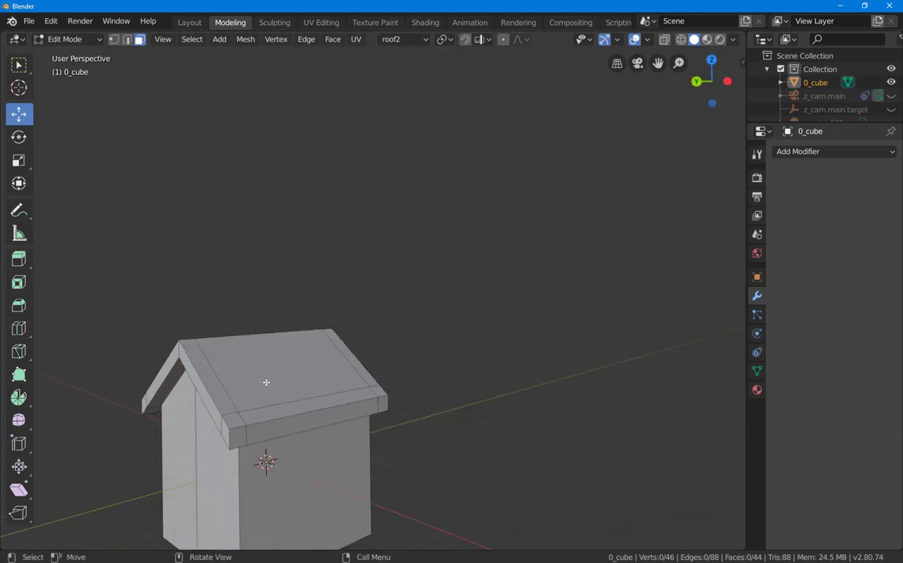
pyautogui.click(282, 426)
pyautogui.click(411, 39)
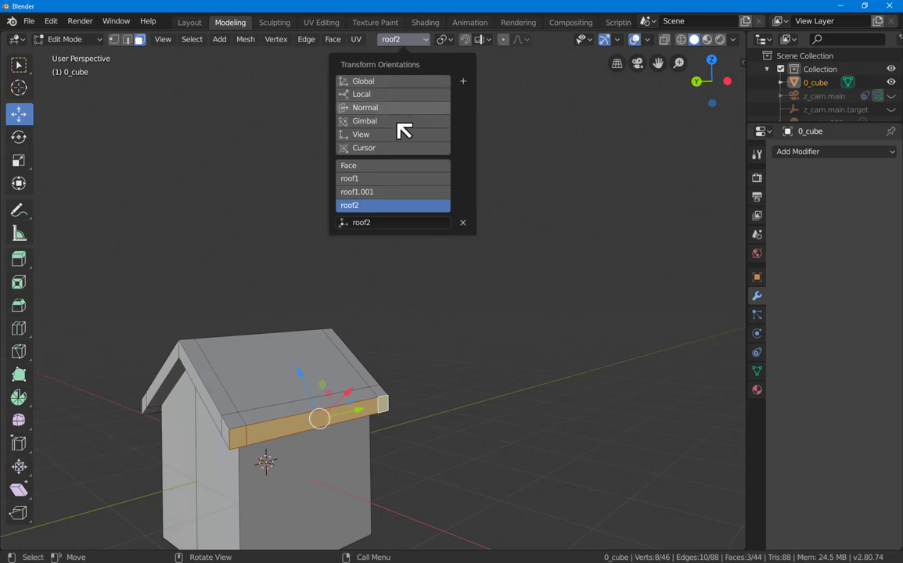
pyautogui.click(369, 186)
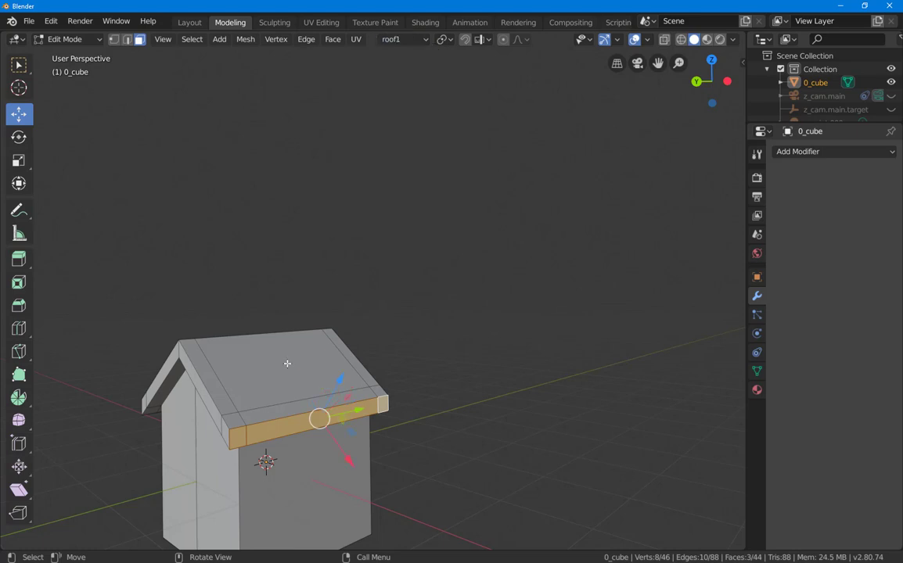
pyautogui.scroll(-2, 266, 344)
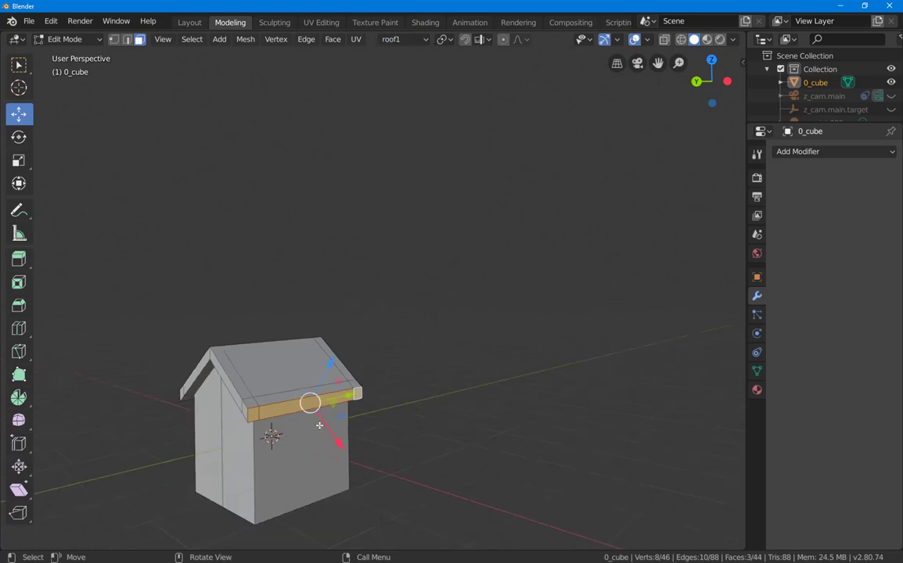
pyautogui.scroll(2, 290, 383)
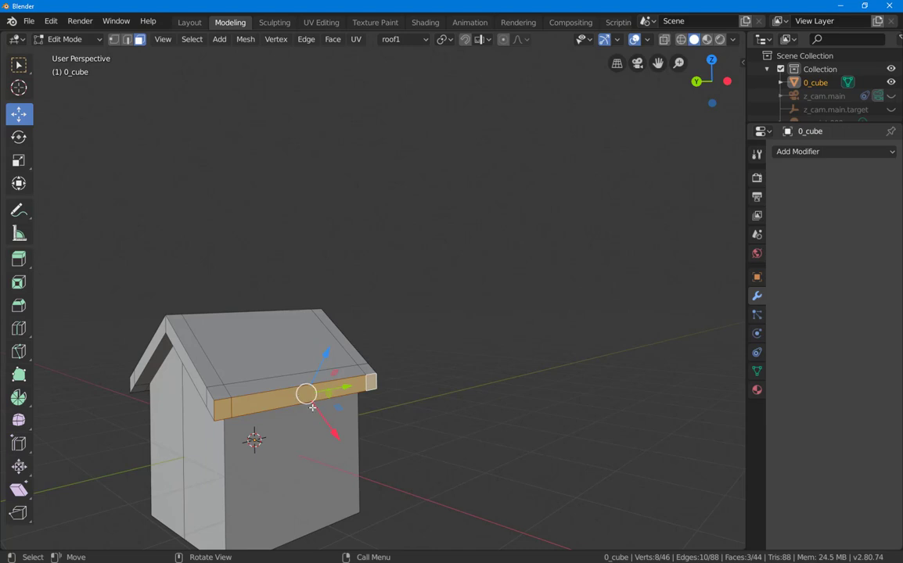
# Orbit around the house and select the roof's top face to inspect the overhang.
pyautogui.moveTo(169, 419); pyautogui.dragTo(282, 433, button='middle')
pyautogui.scroll(-1, 282, 432)
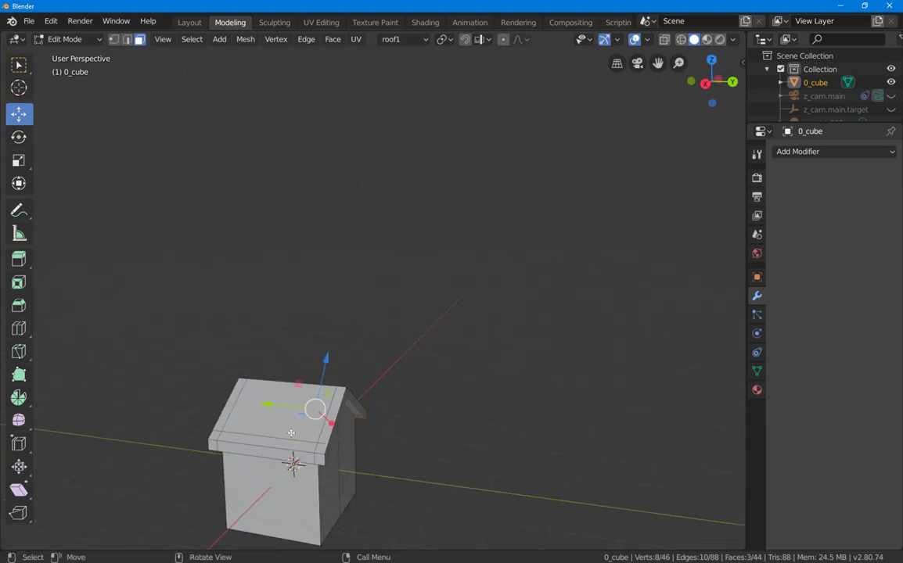
pyautogui.click(266, 422)
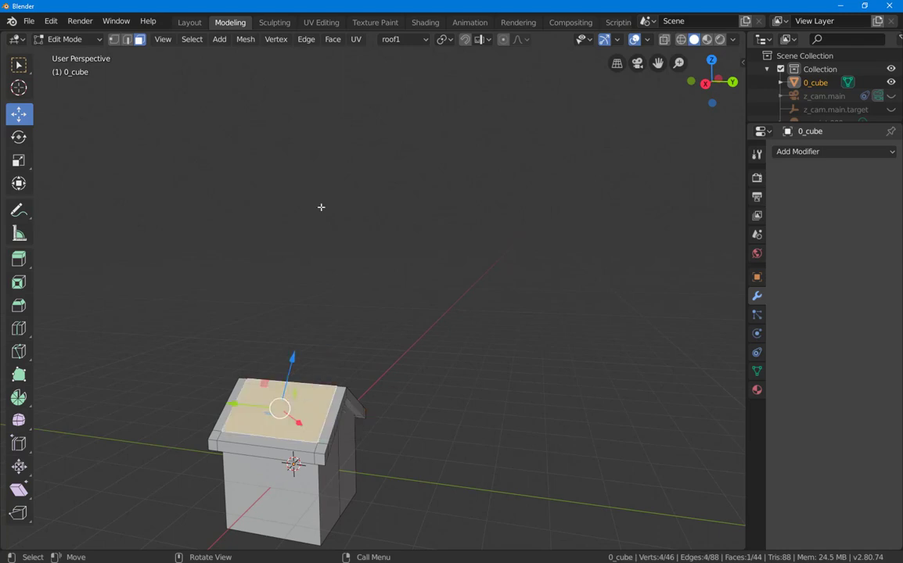
pyautogui.moveTo(329, 401); pyautogui.dragTo(211, 415, button='middle')
pyautogui.scroll(3, 233, 418)
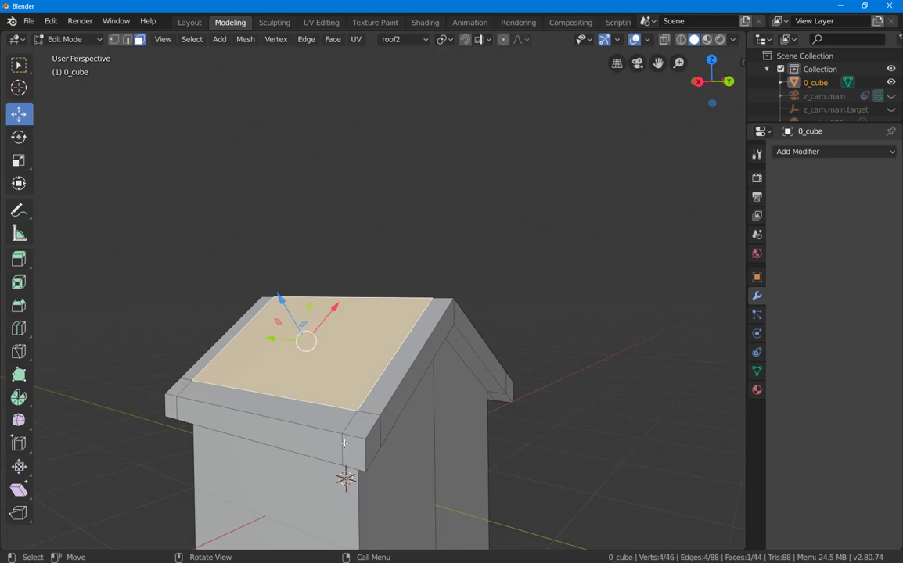
pyautogui.scroll(-5, 344, 443)
pyautogui.scroll(3, 403, 440)
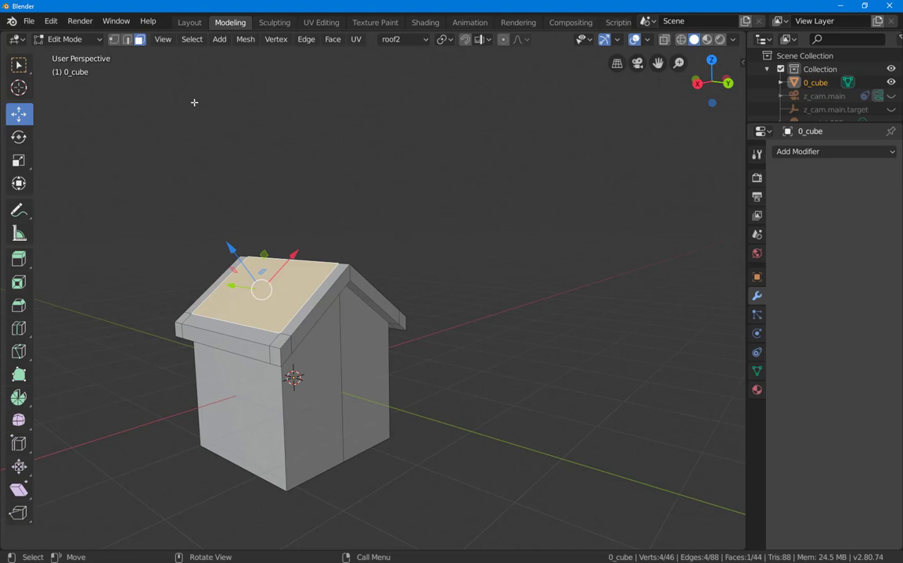
# Return to the Layout workspace in Object Mode and frame the house.
pyautogui.click(210, 38)
pyautogui.click(195, 22)
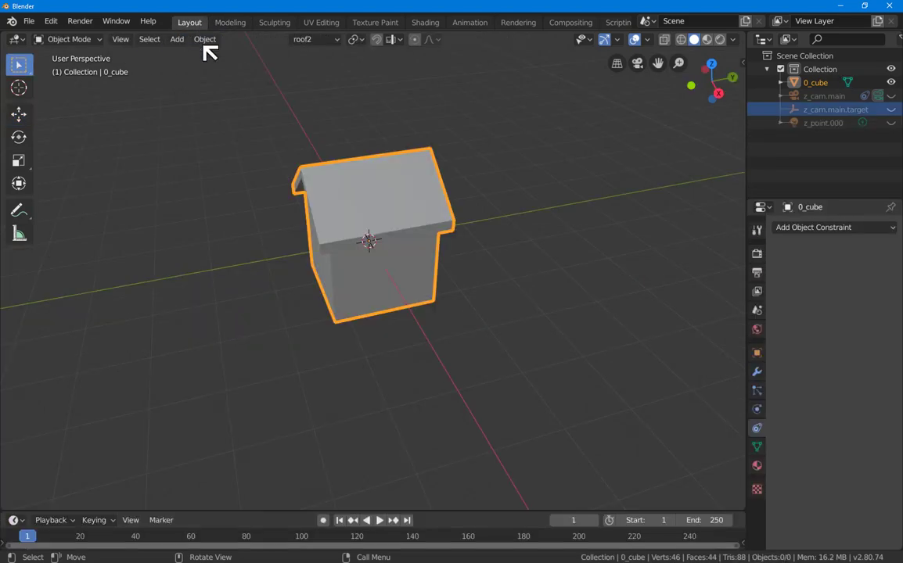
pyautogui.press('KP_Decimal')
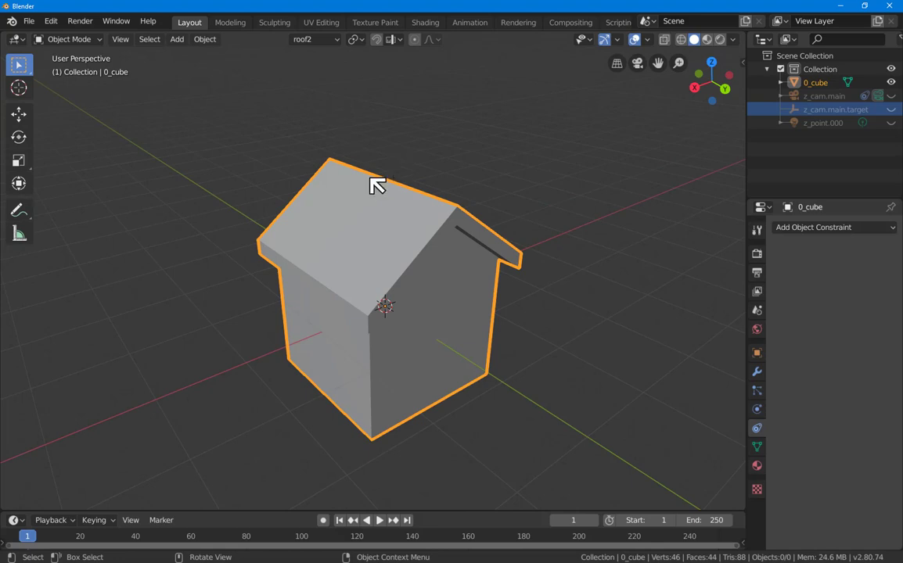